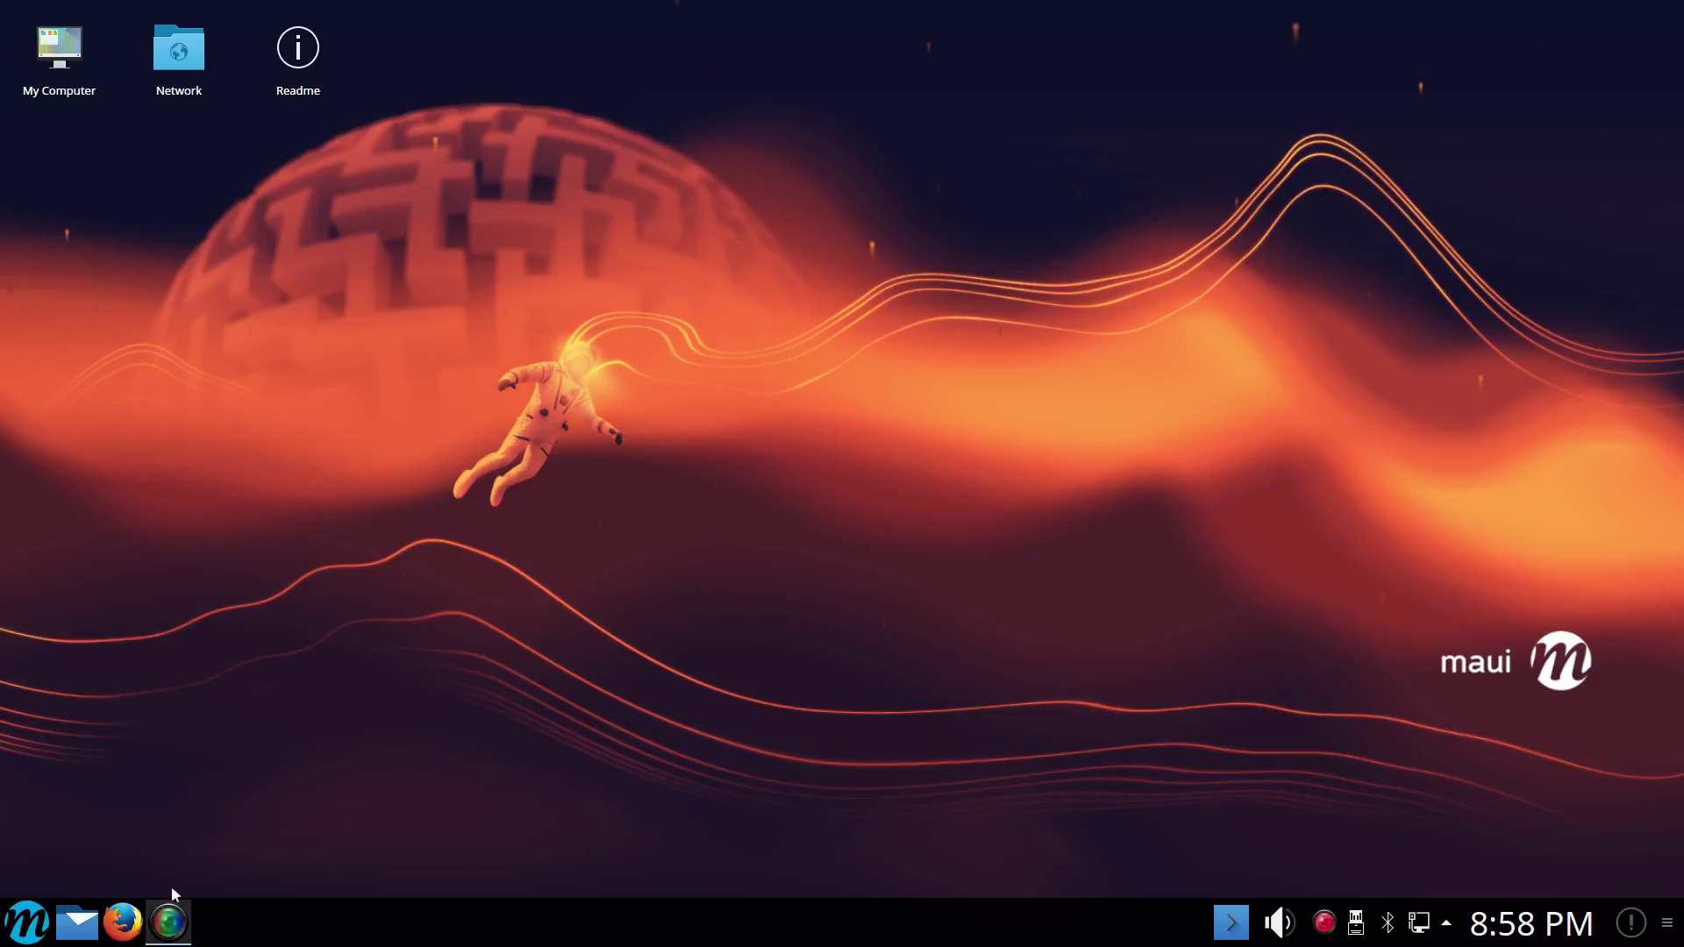
Open the full-screen Application Dashboard from the Maui start button, close it, and reopen it
click(27, 924)
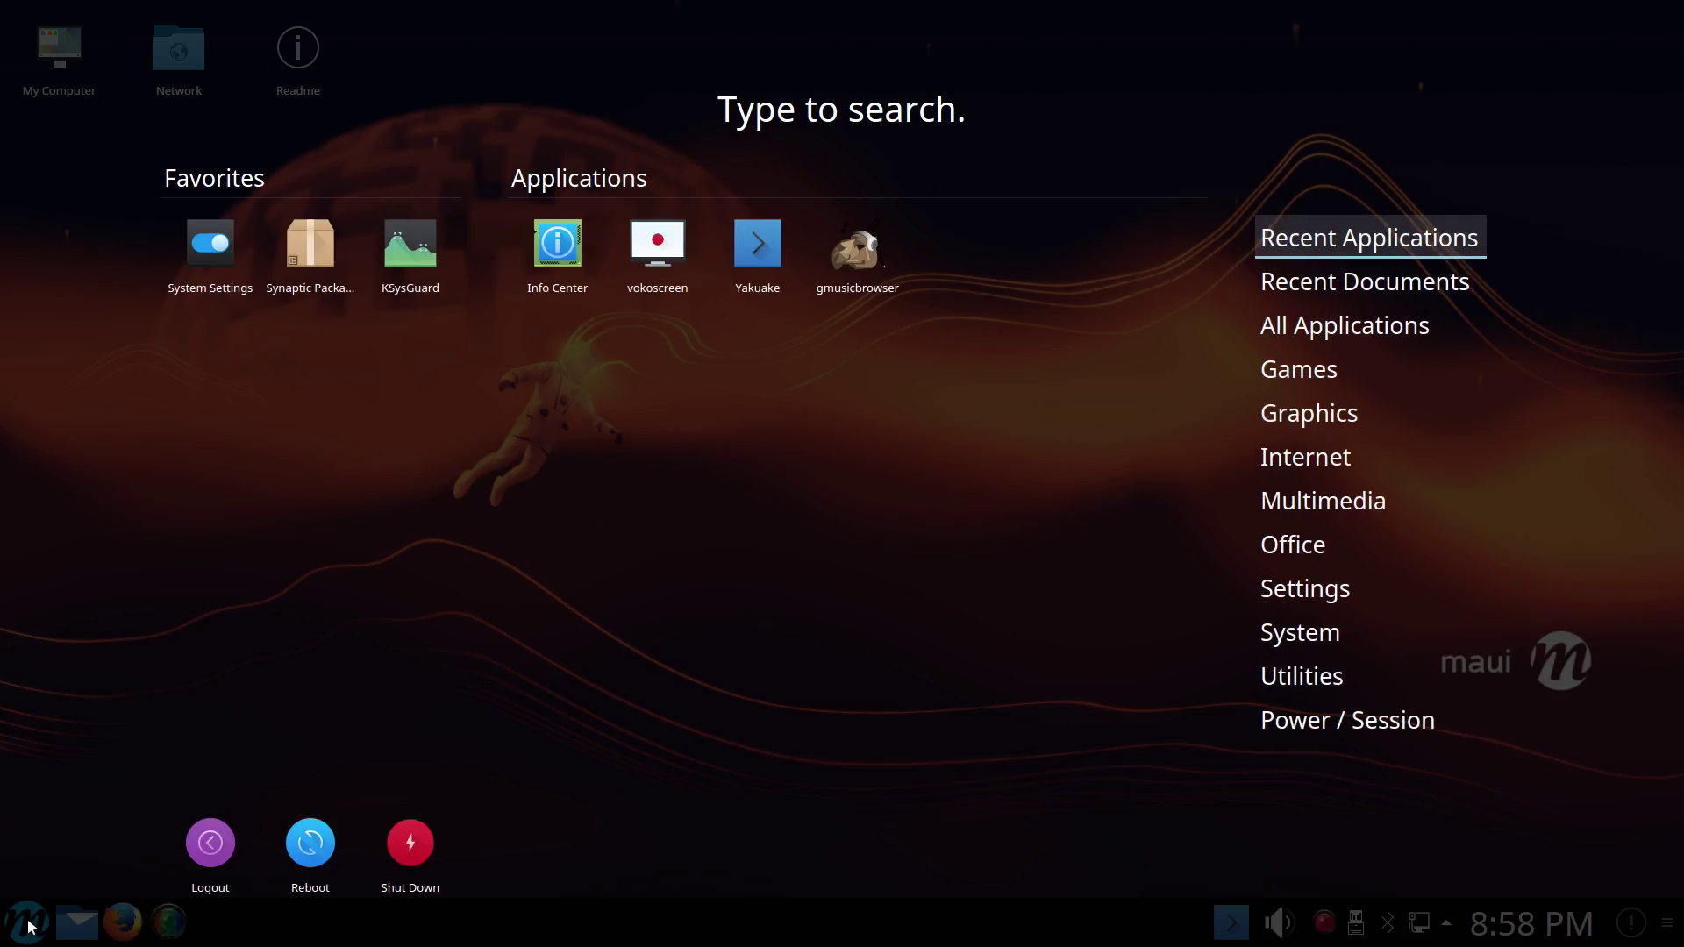
click(31, 927)
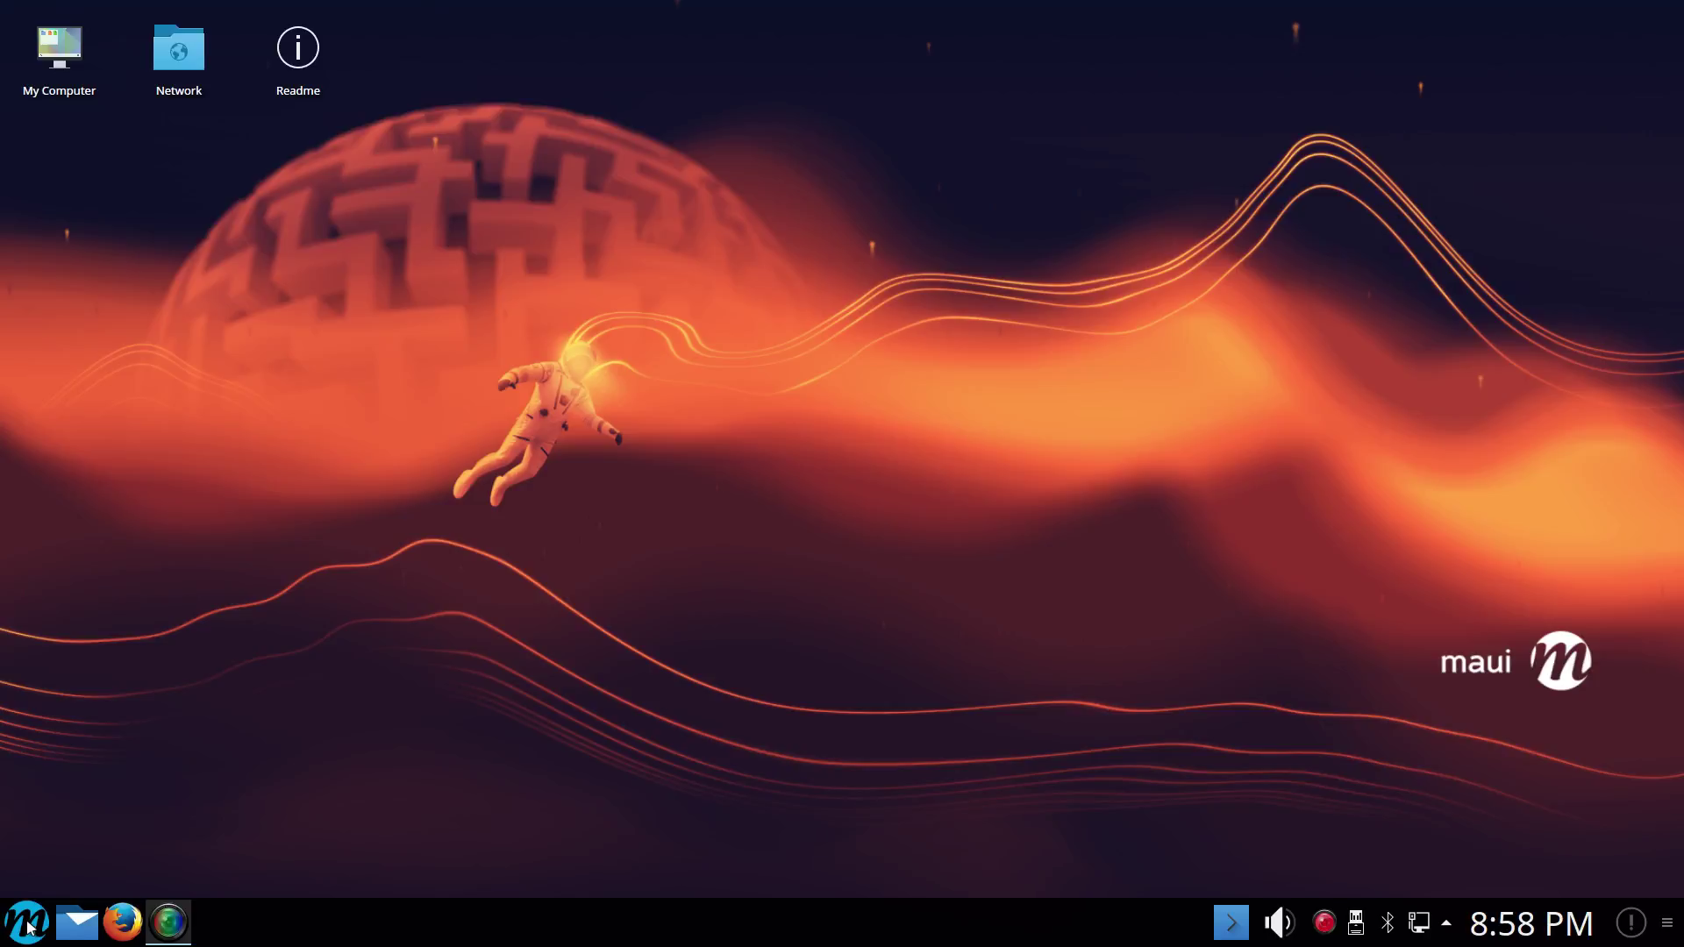
click(29, 927)
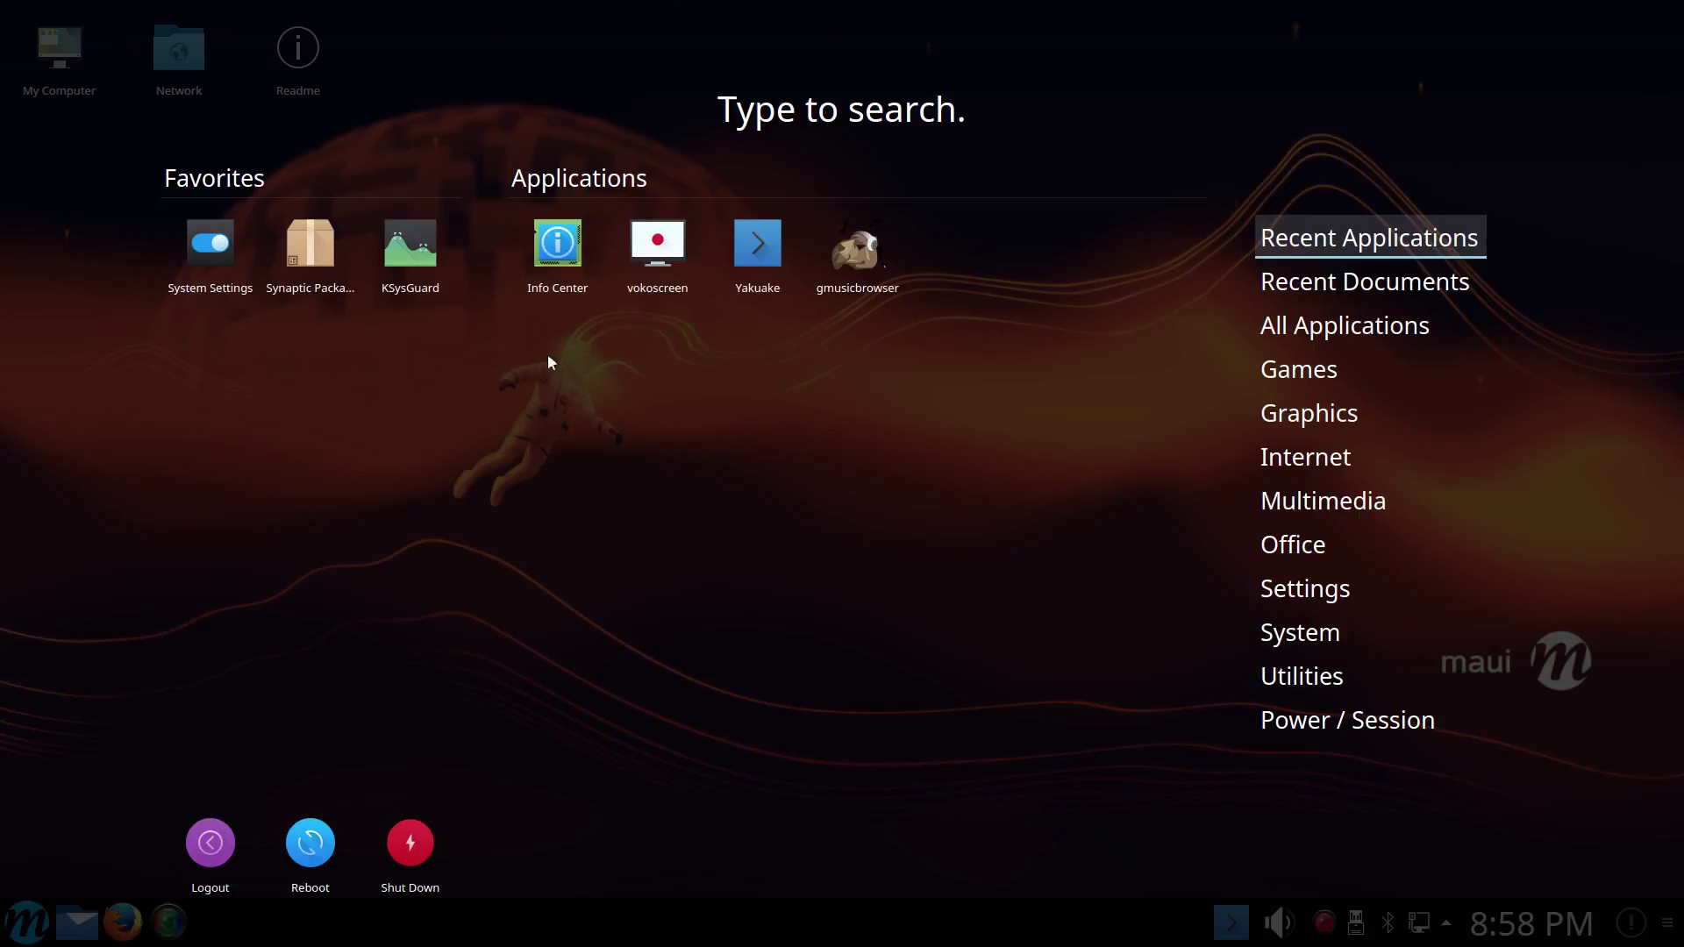
Launch Info Center from the launcher, view the About System page, then close it
click(570, 263)
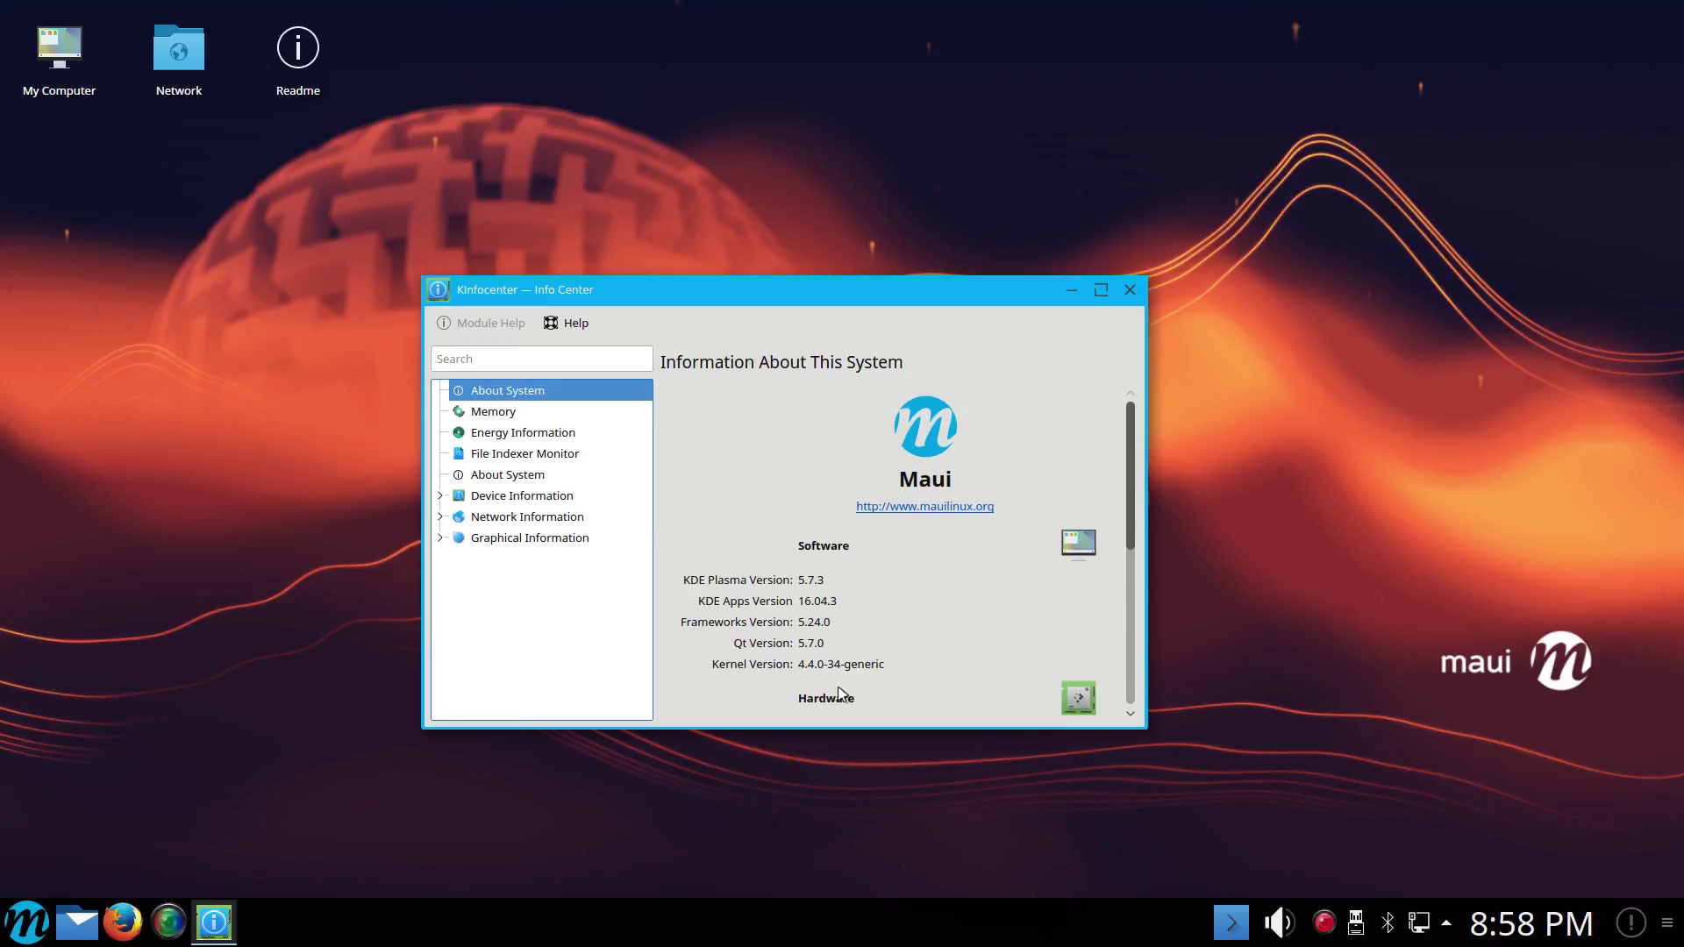
click(1132, 290)
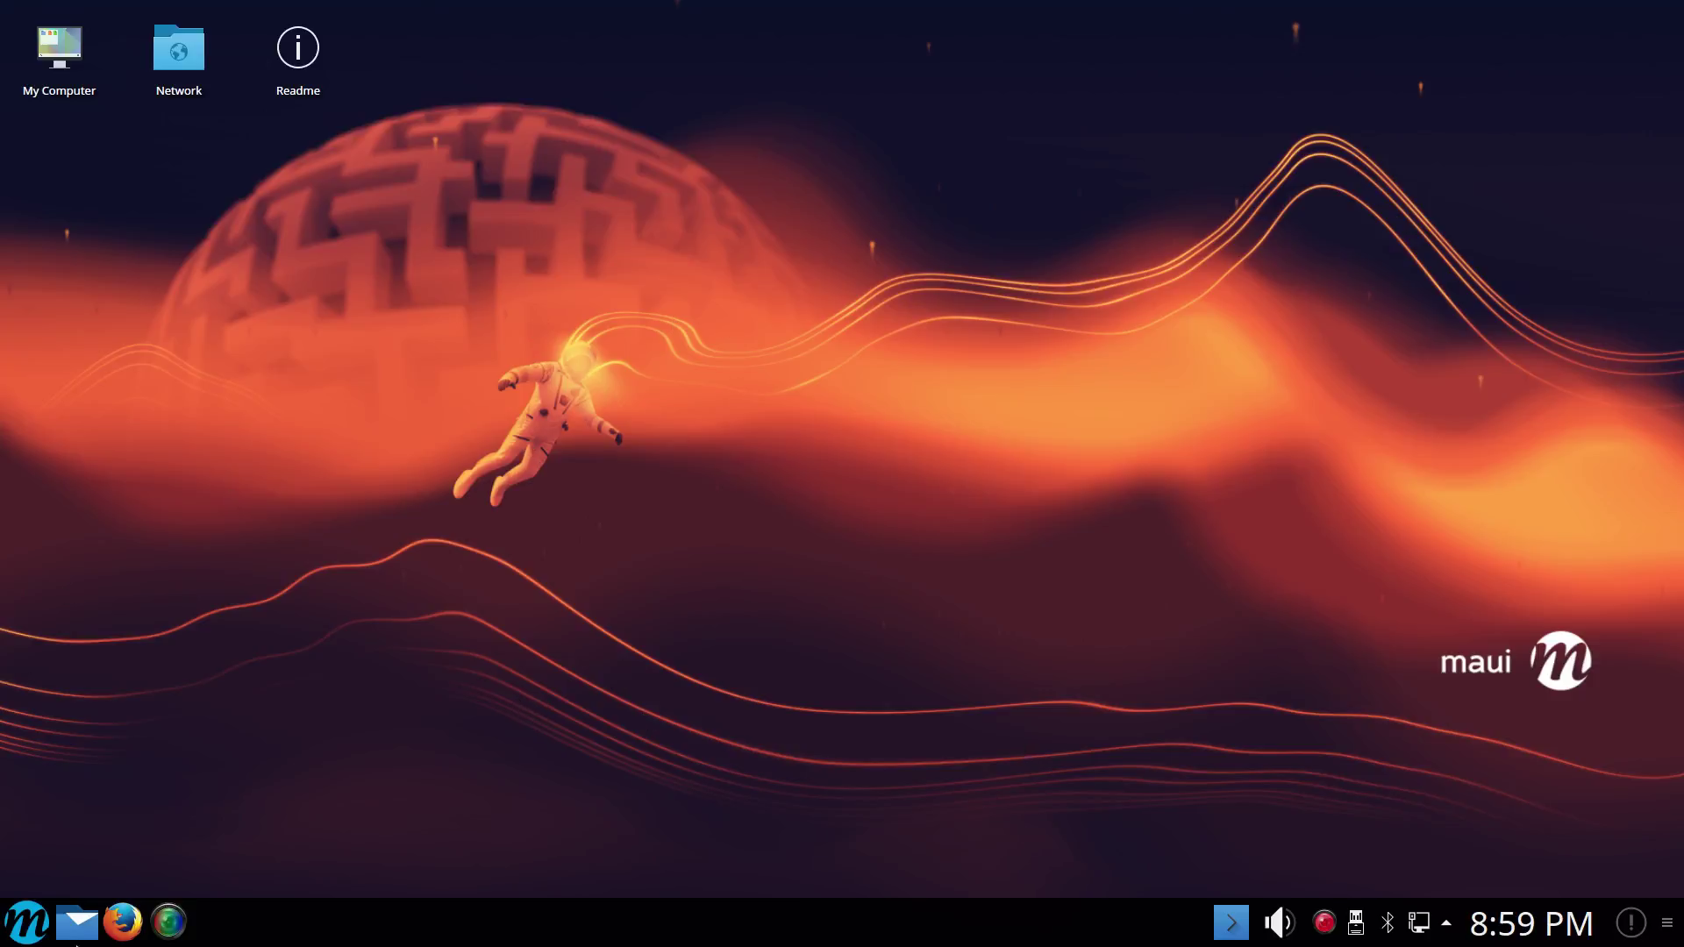
Replace the Application Dashboard launcher with the Simple Menu alternative
click(30, 937)
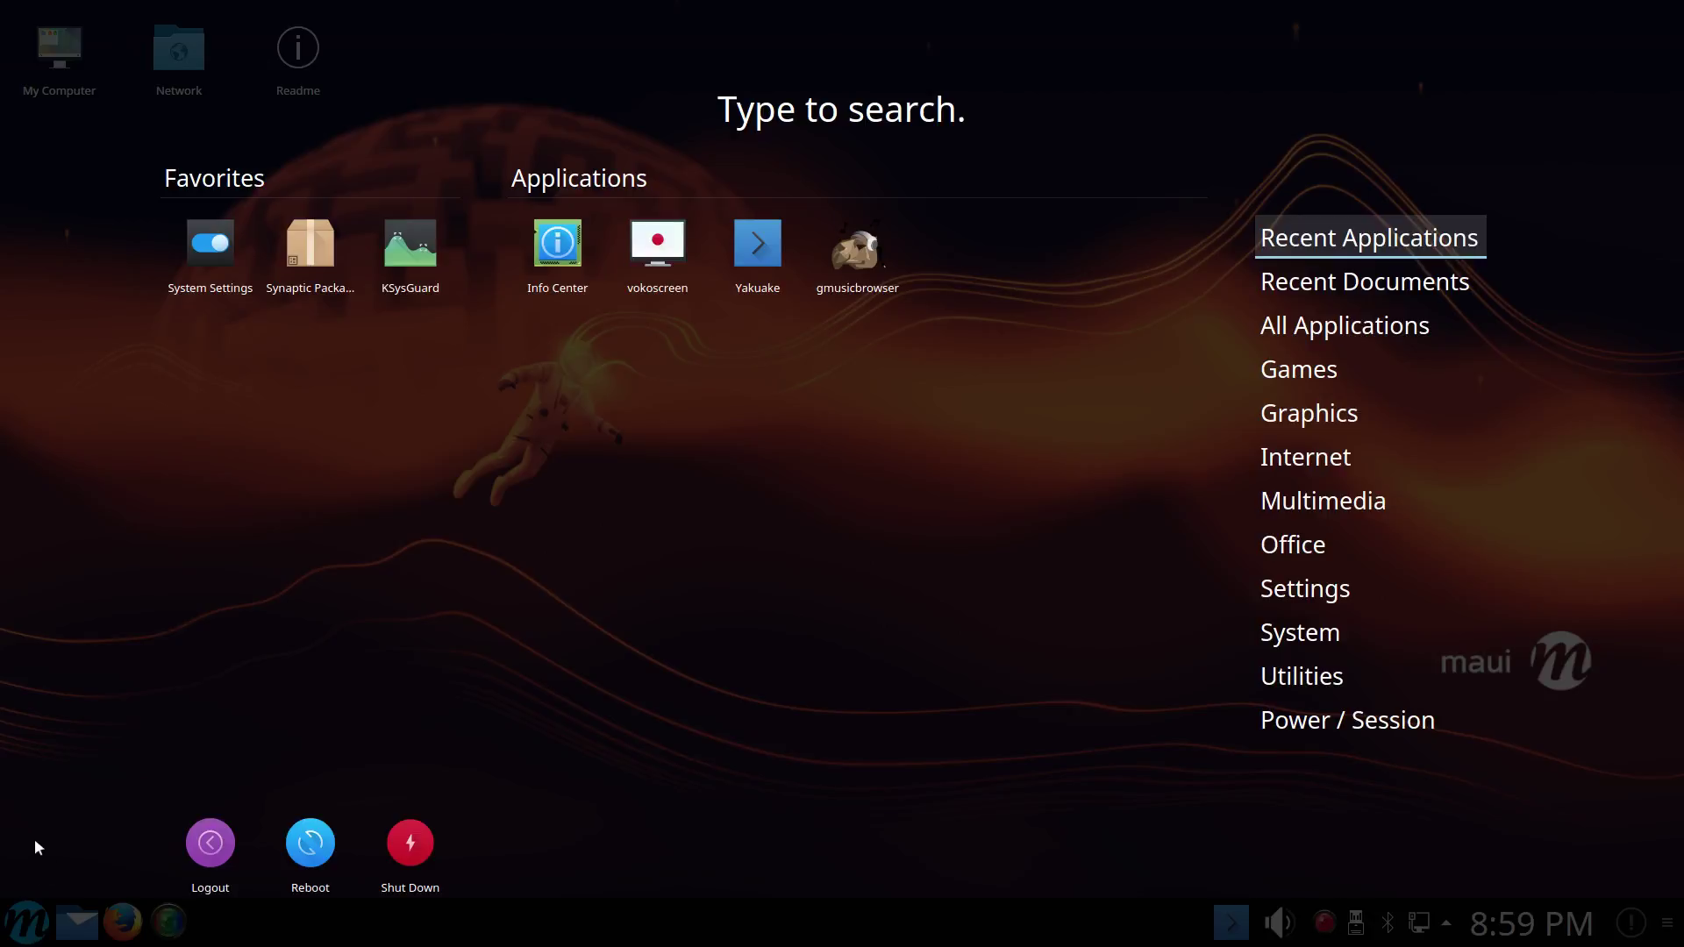
click(23, 926)
right_click(22, 926)
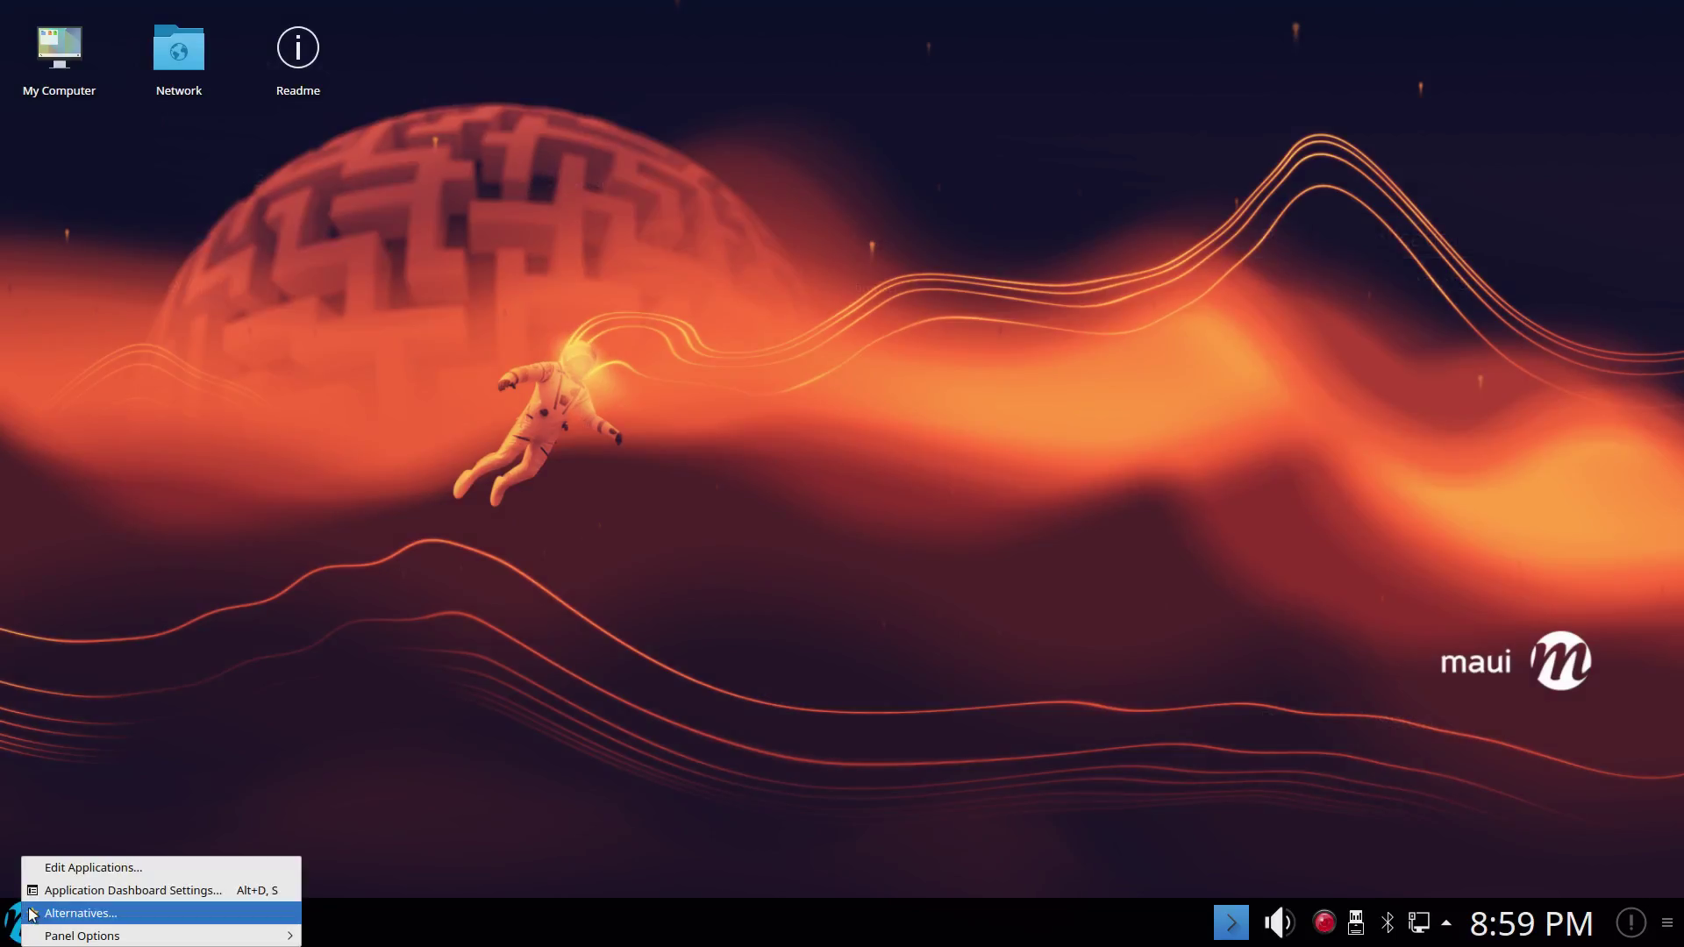
click(32, 913)
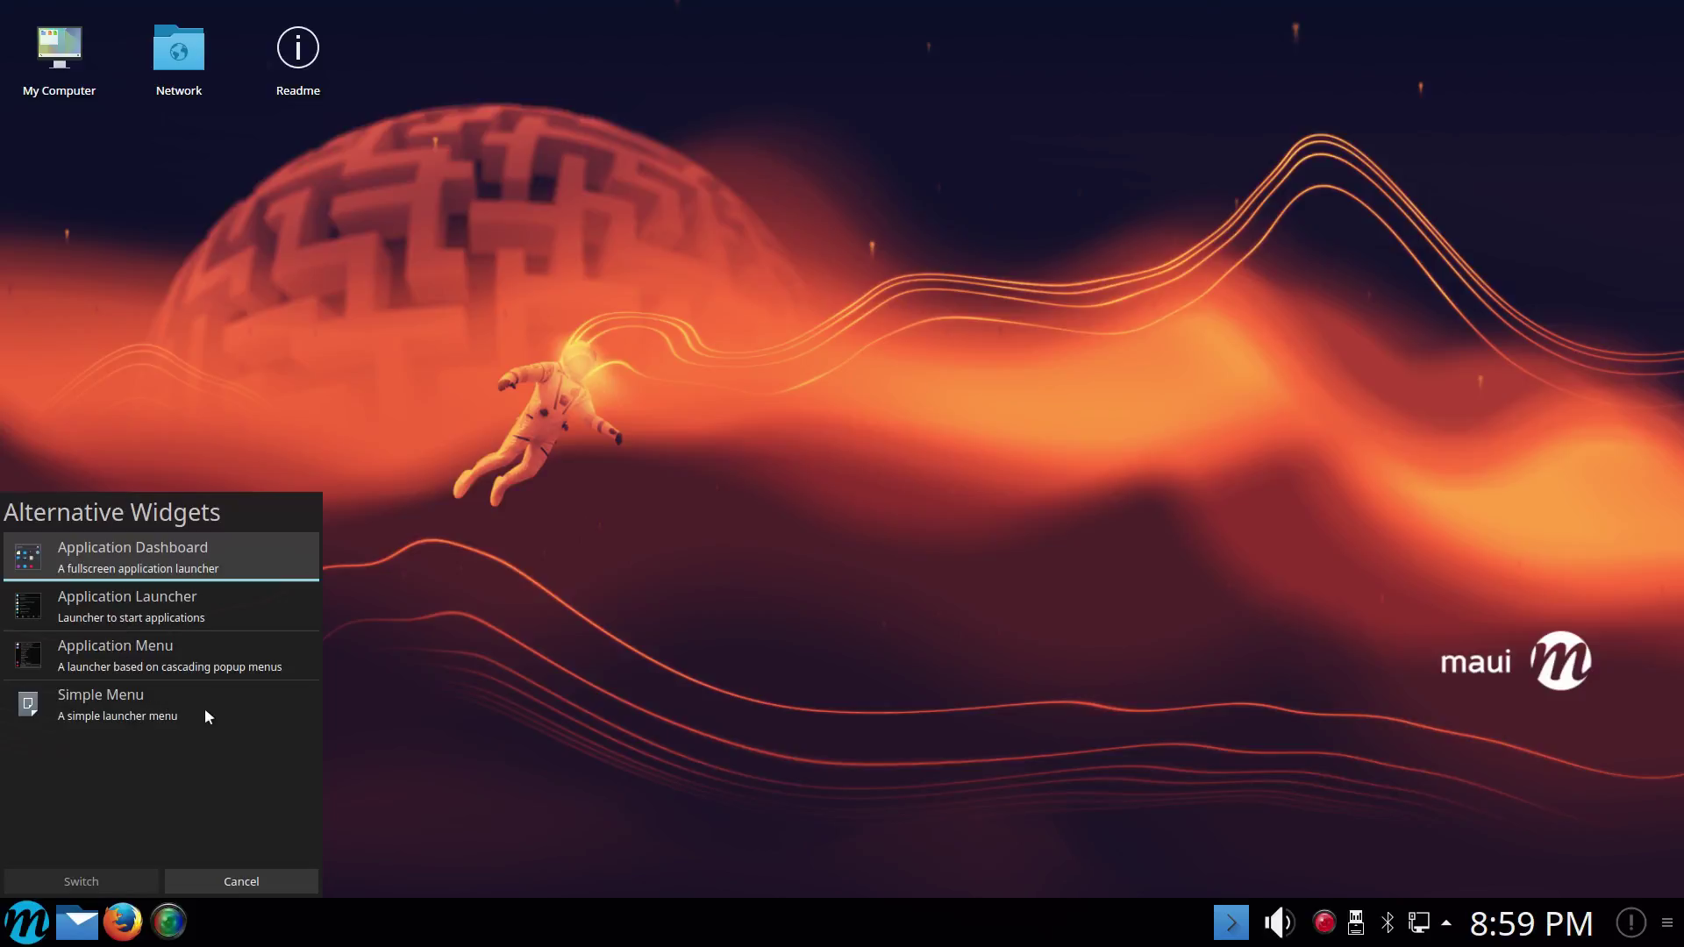
click(136, 715)
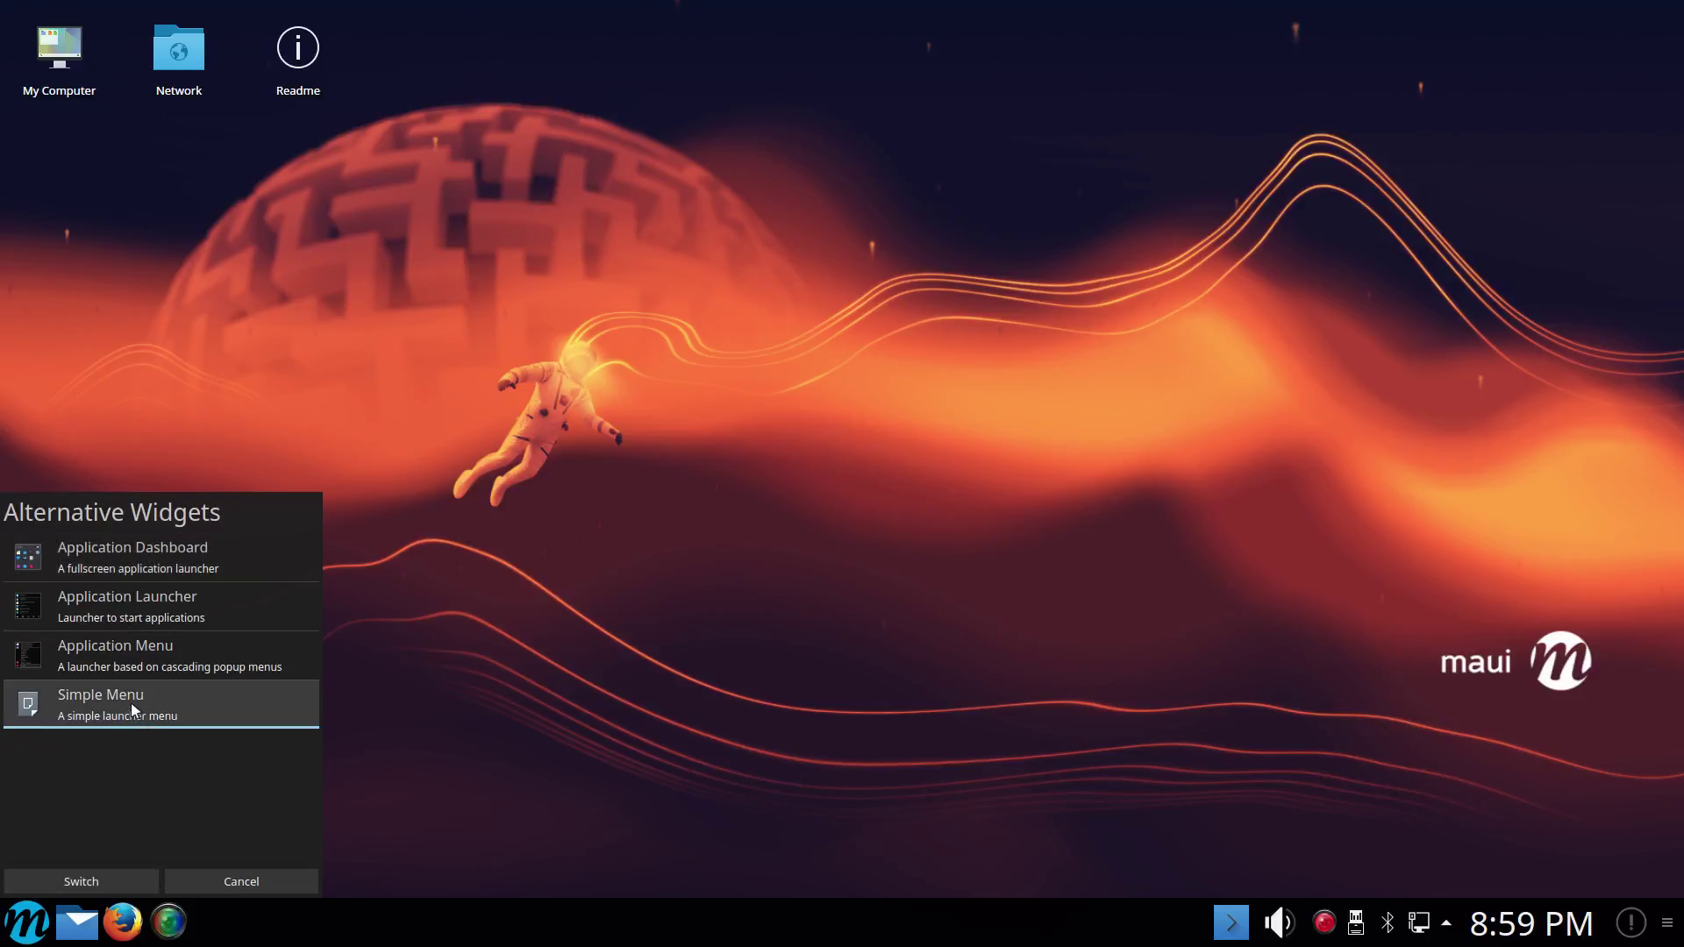
click(94, 876)
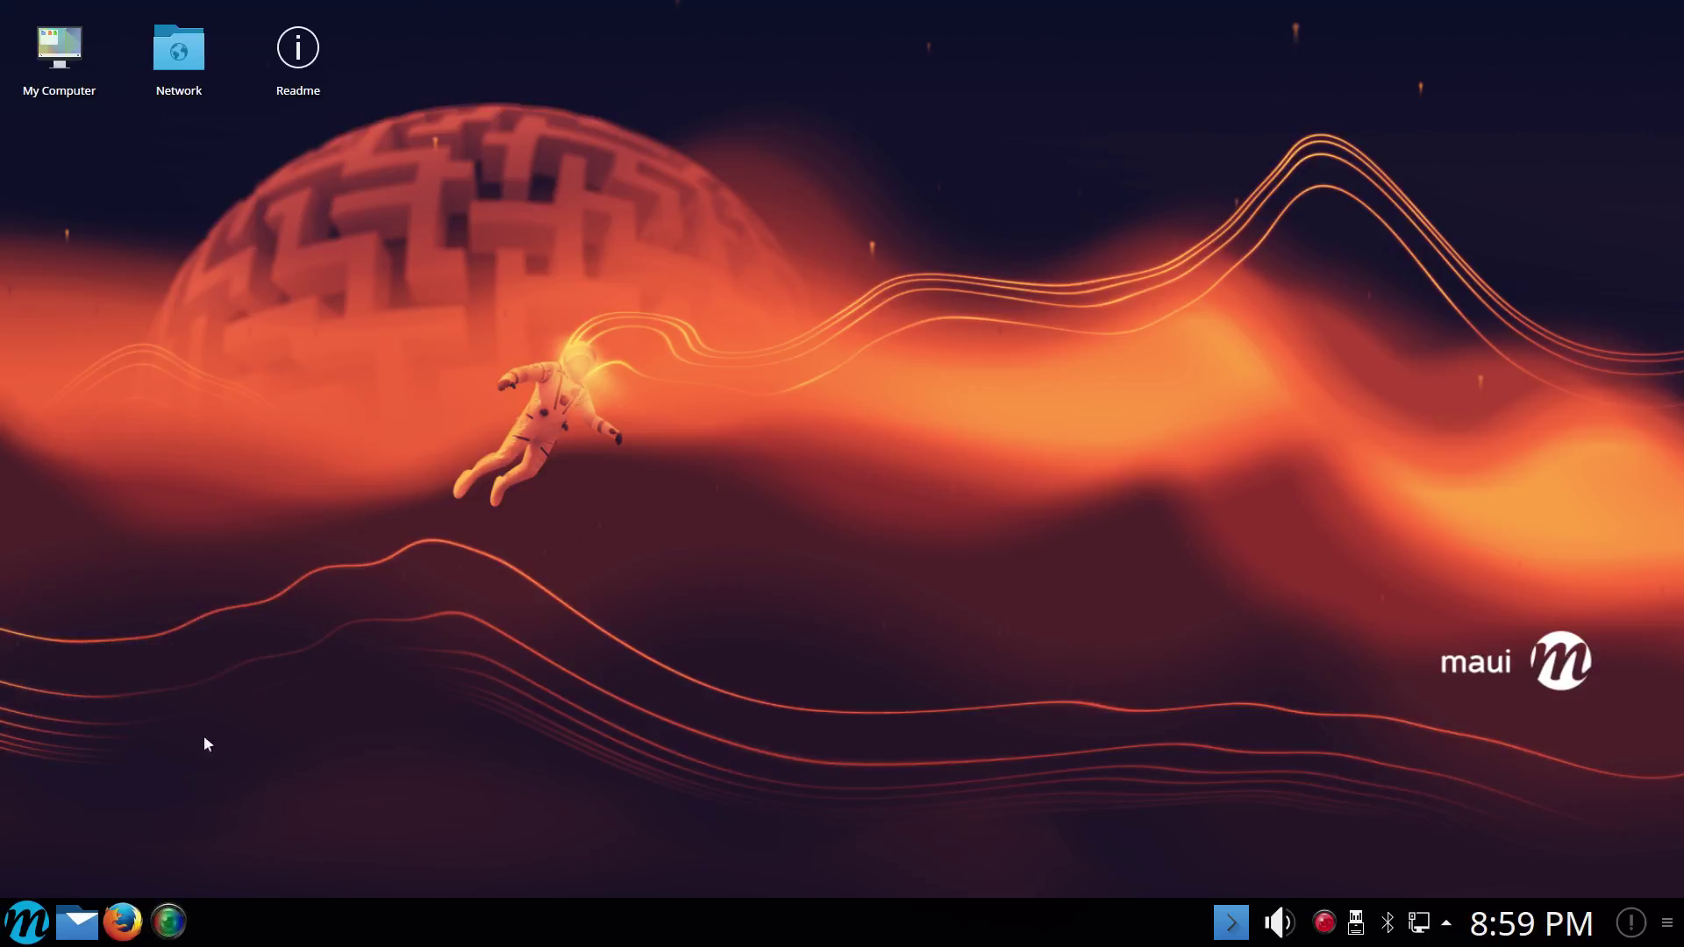
Open the Simple Menu to view Games, then reopen it and browse Graphics and Multimedia
click(26, 922)
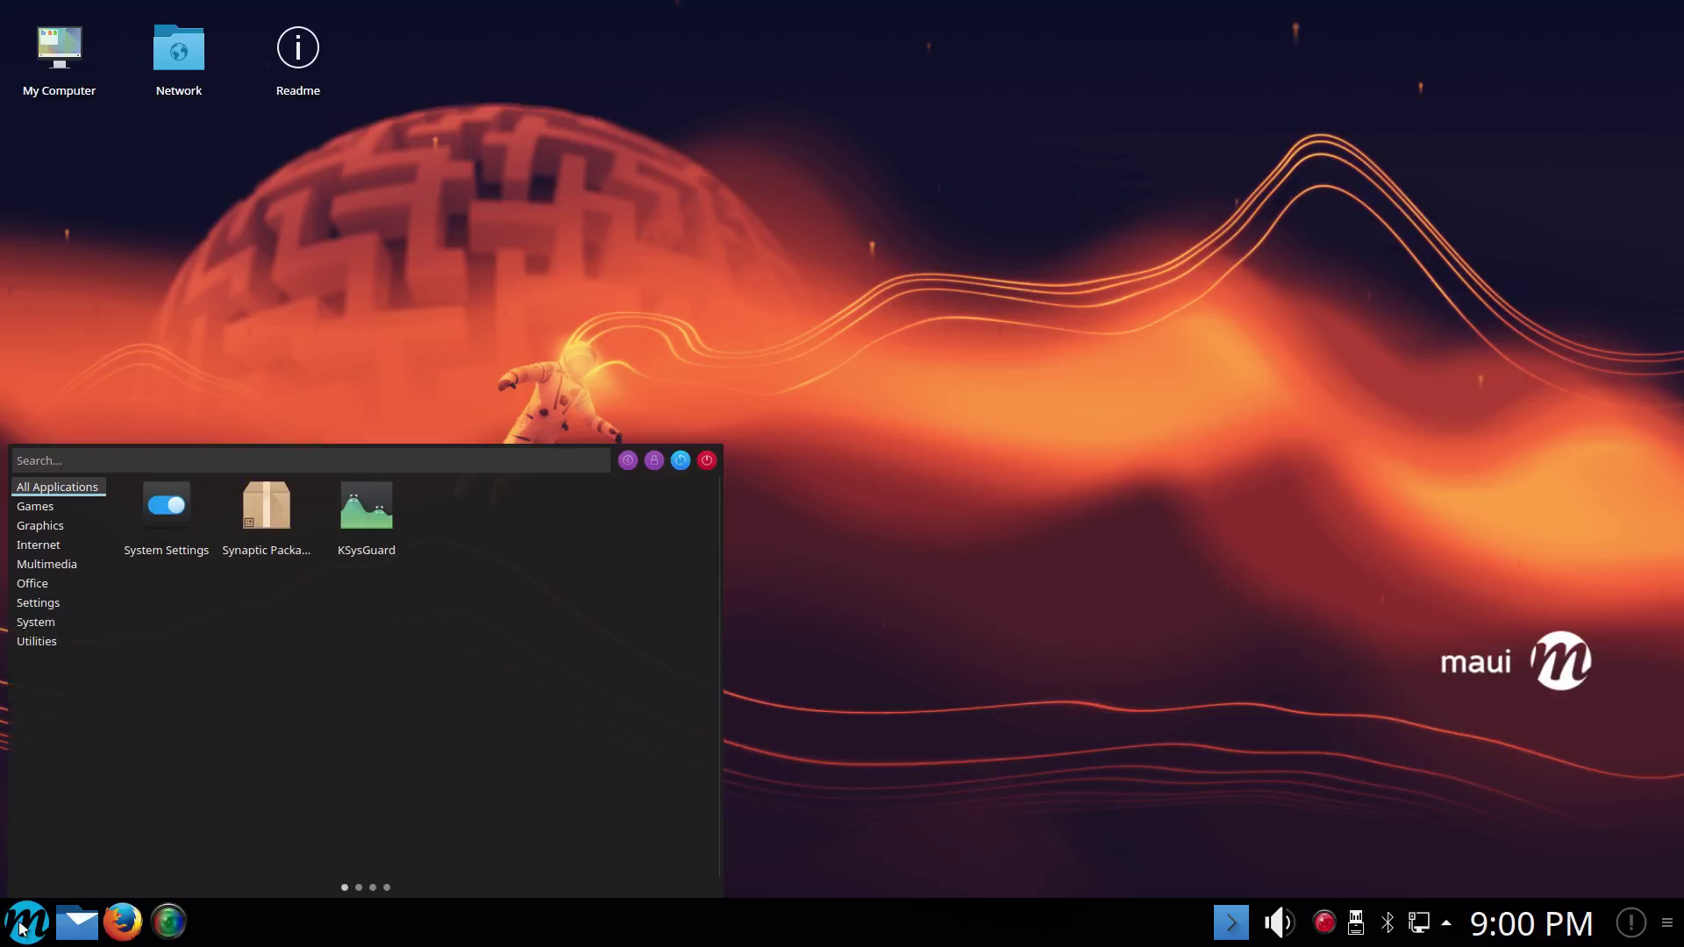
click(35, 507)
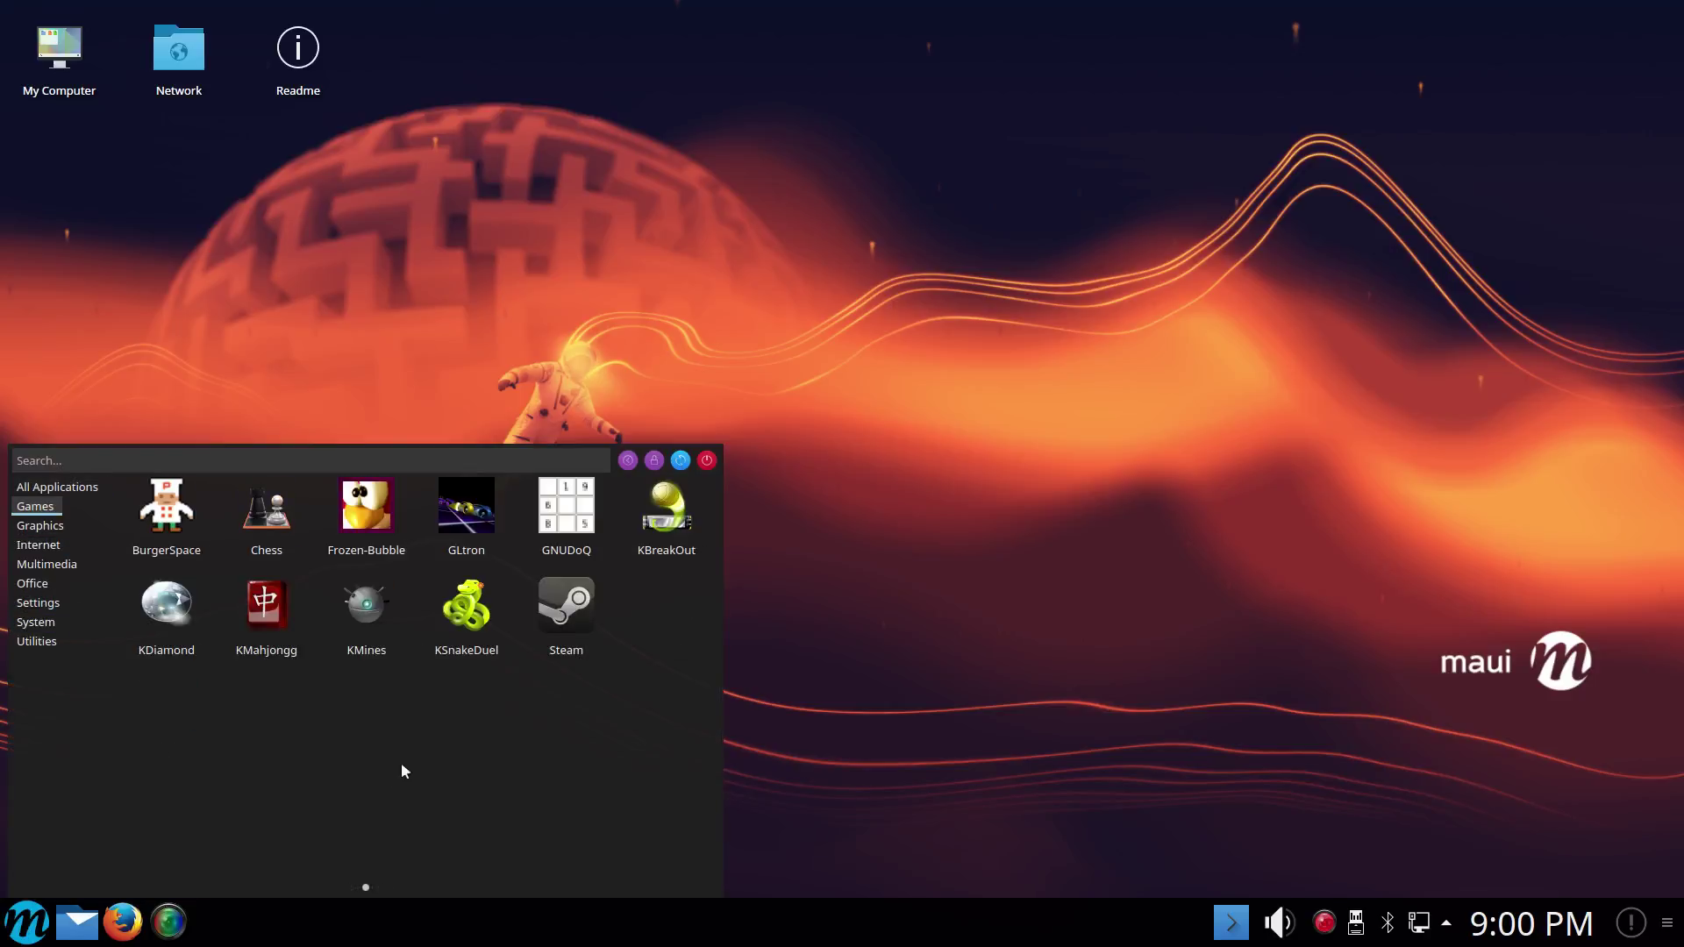
click(813, 730)
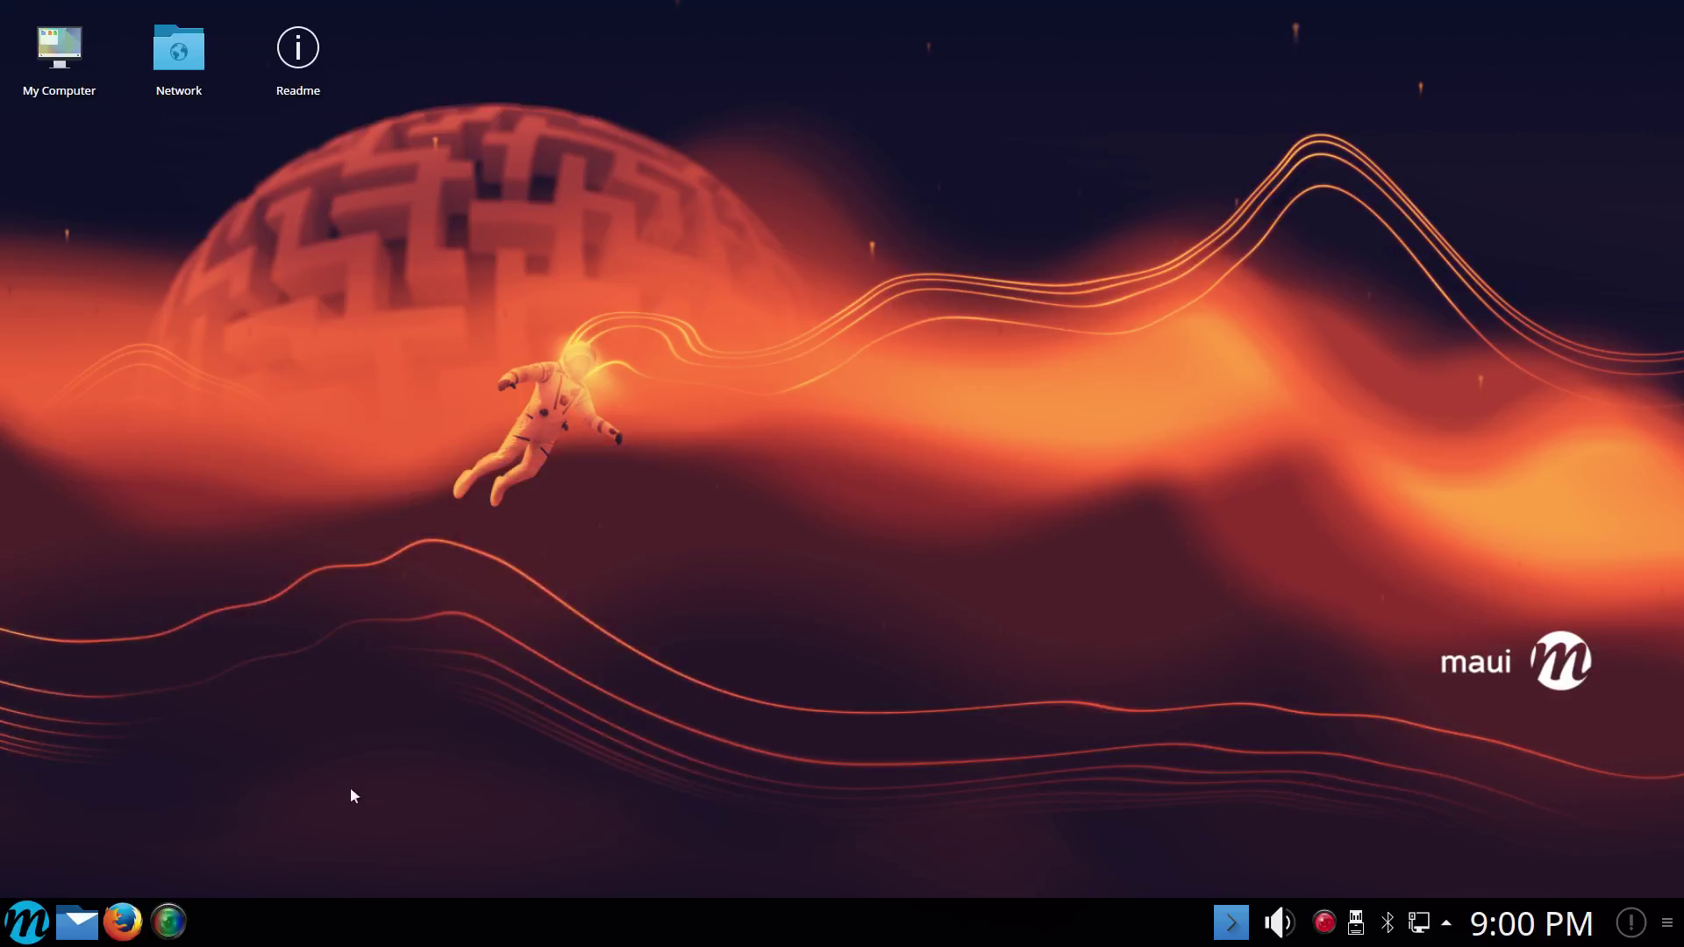
click(36, 914)
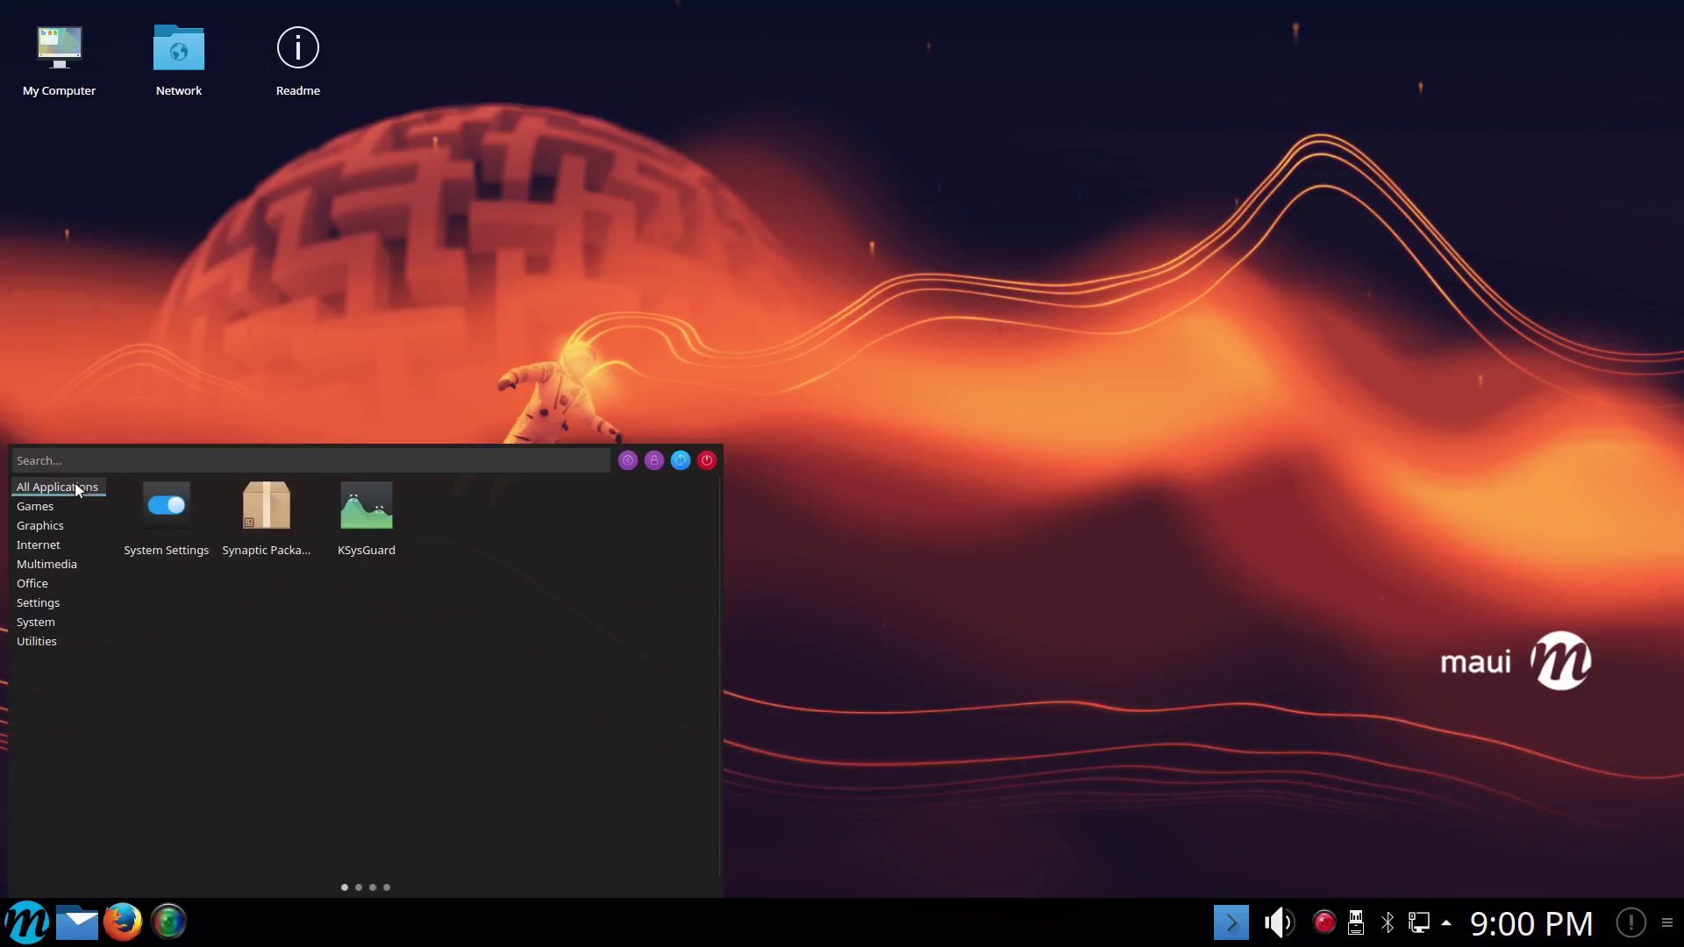
click(82, 460)
mouse_move(60, 526)
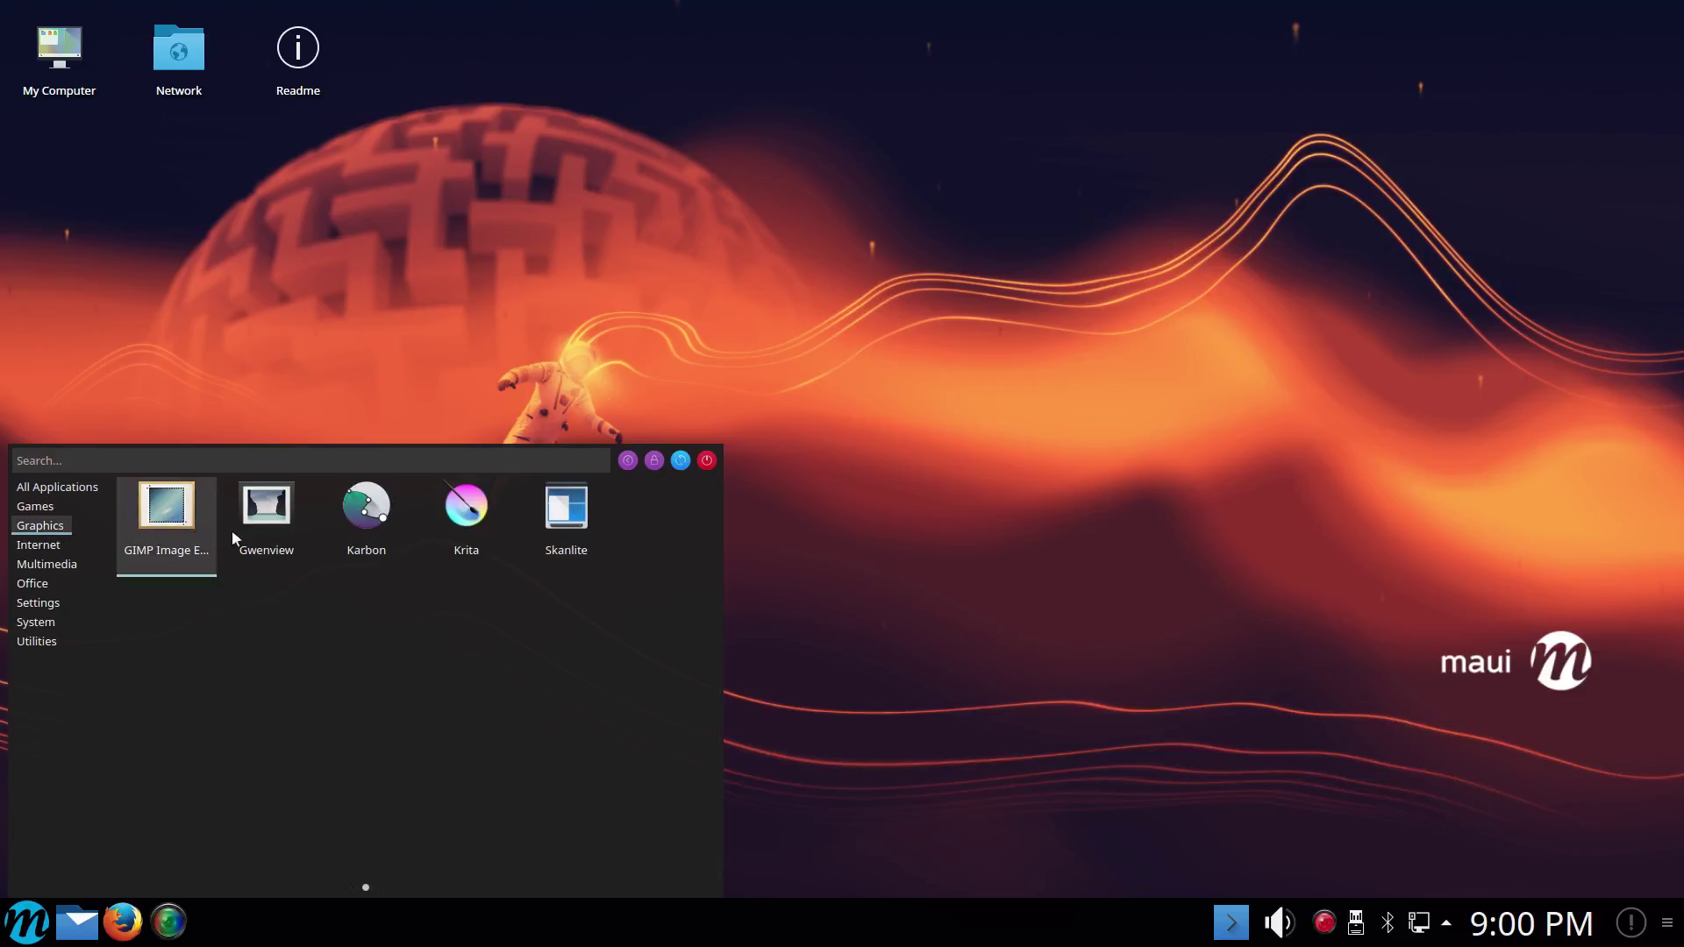
mouse_move(26, 570)
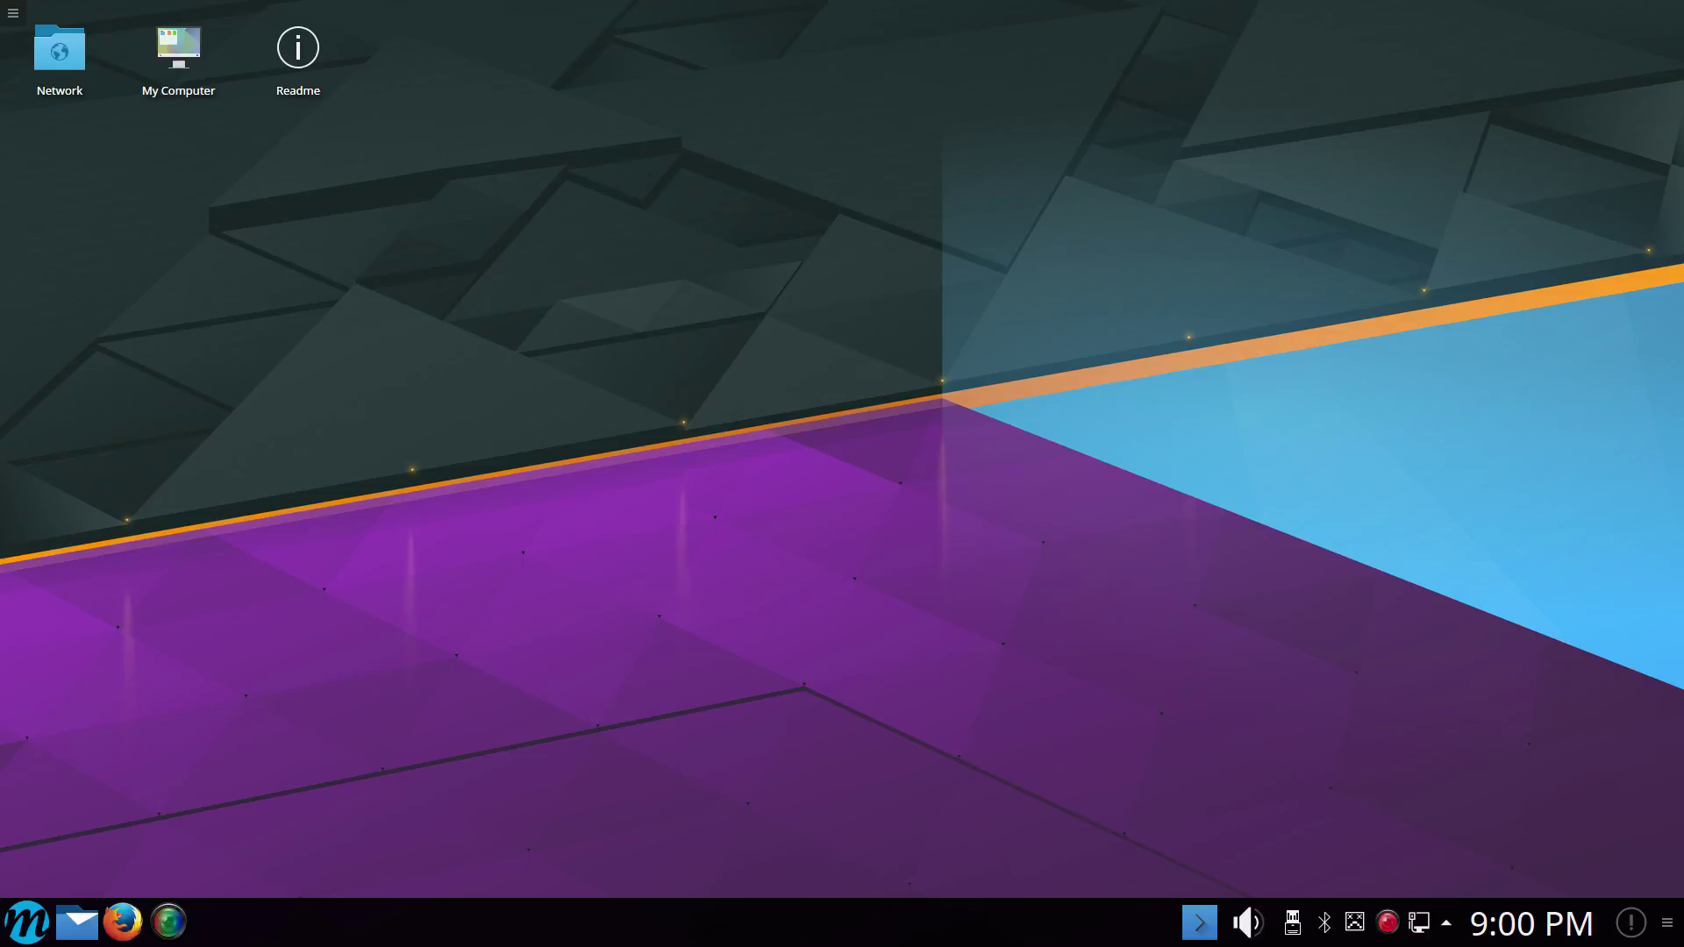
Open the Simple Menu, dismiss a desktop right-click menu, and reopen the menu on Multimedia
click(11, 940)
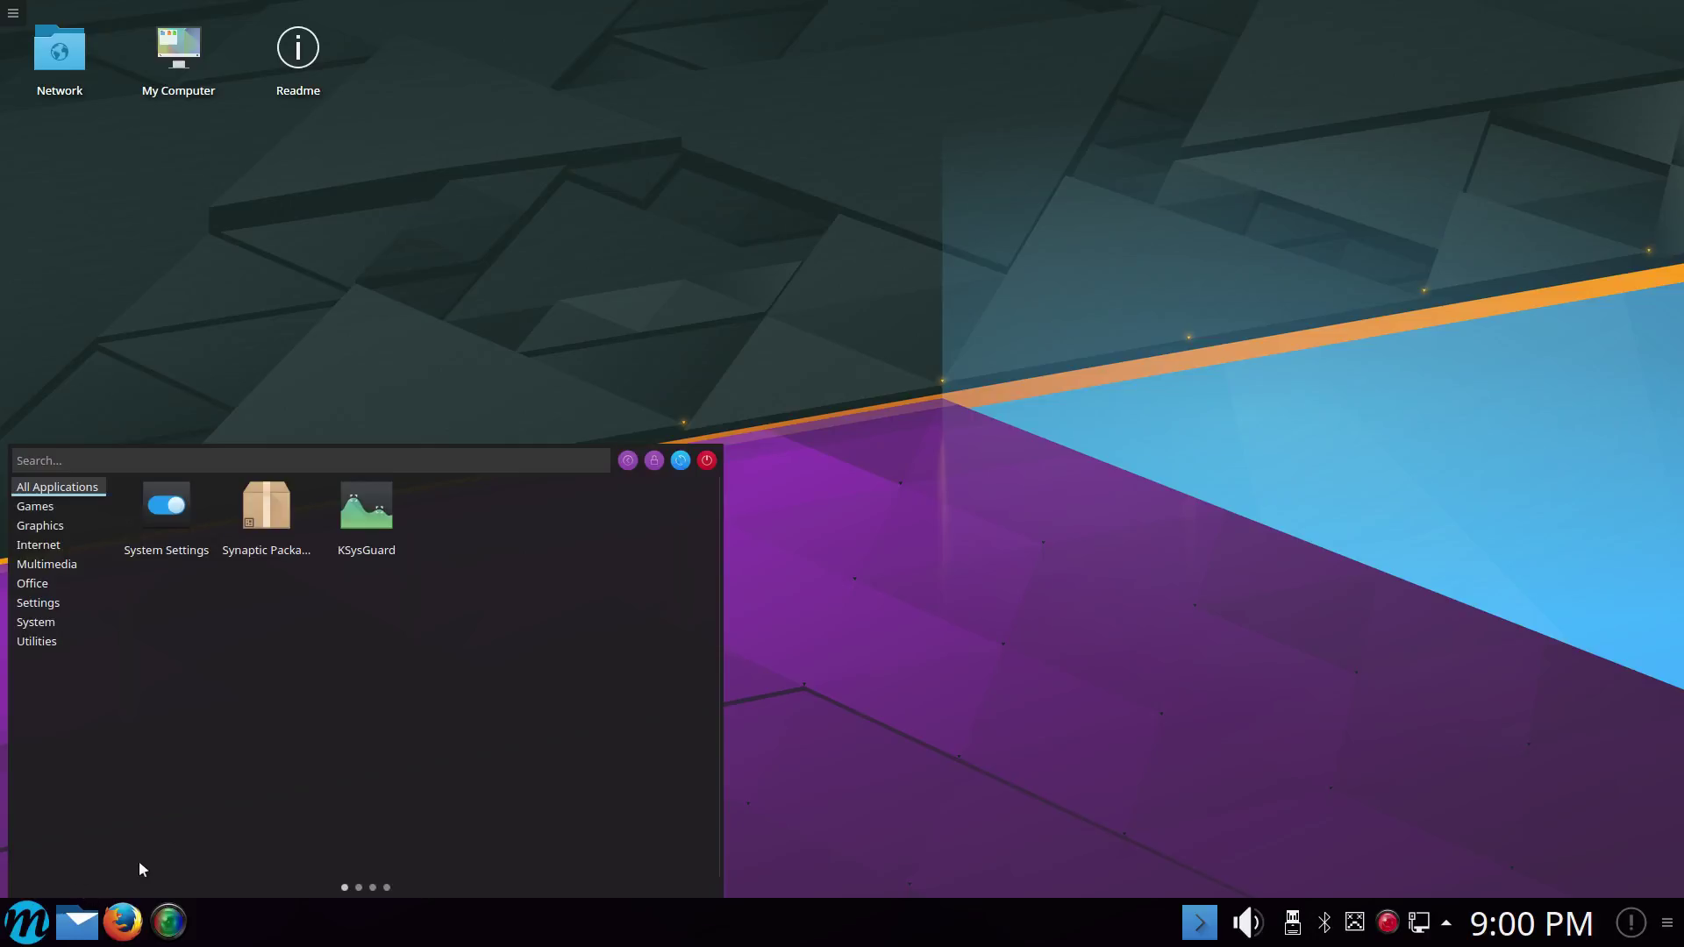
right_click(1085, 337)
click(719, 493)
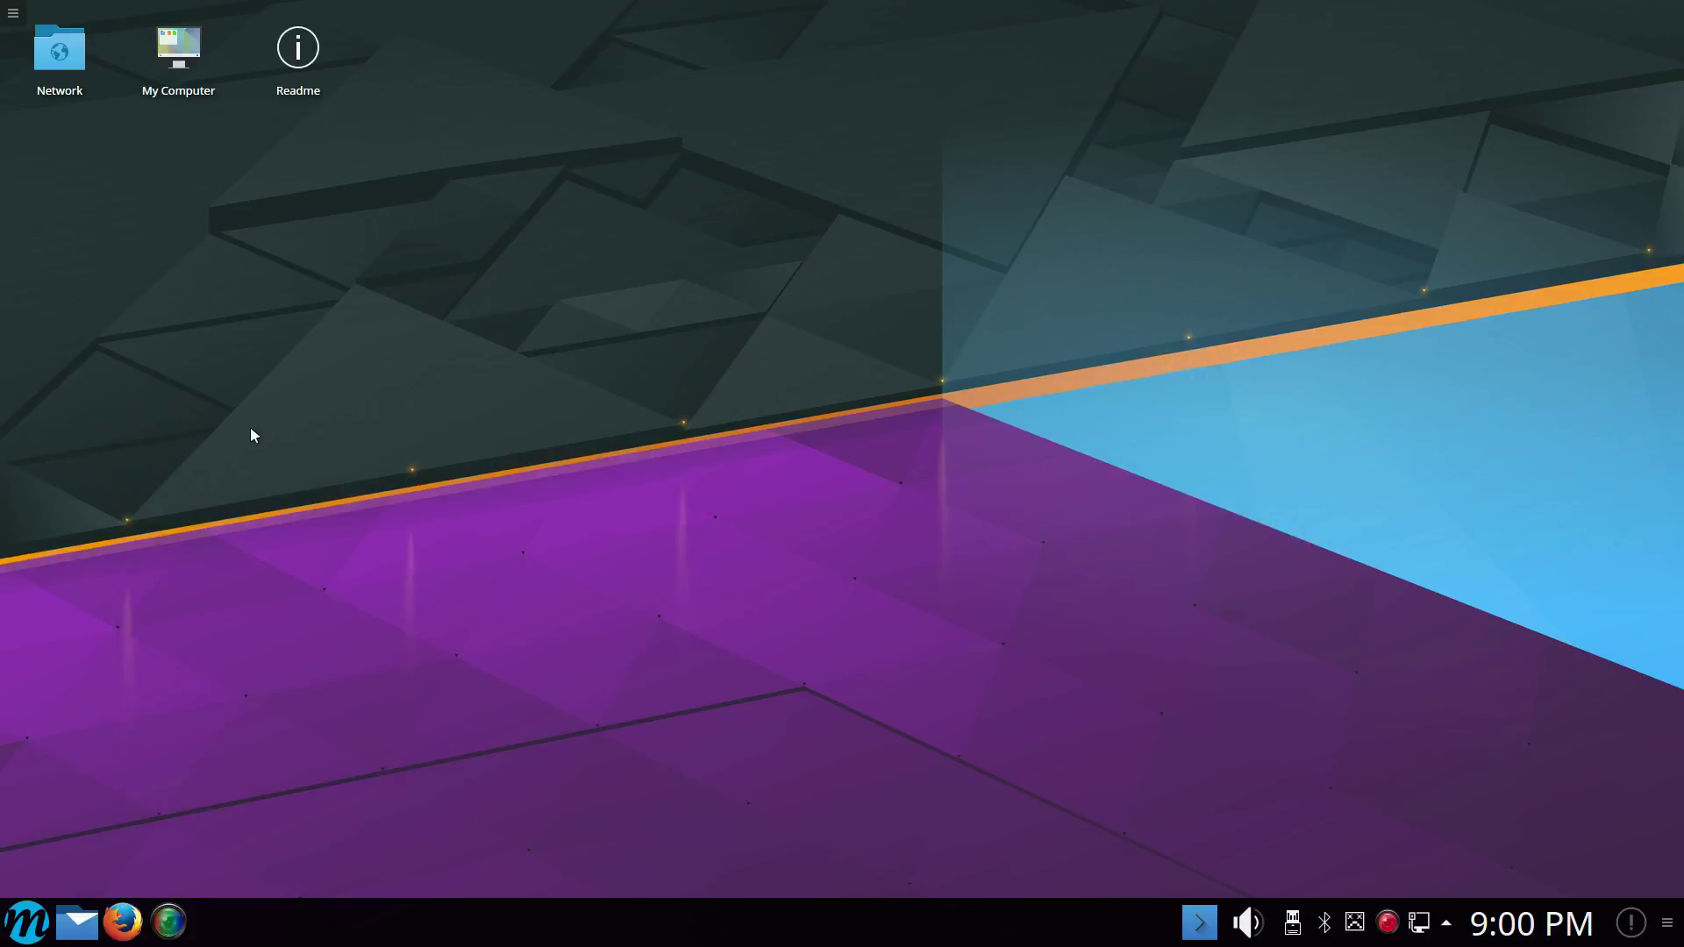
click(41, 942)
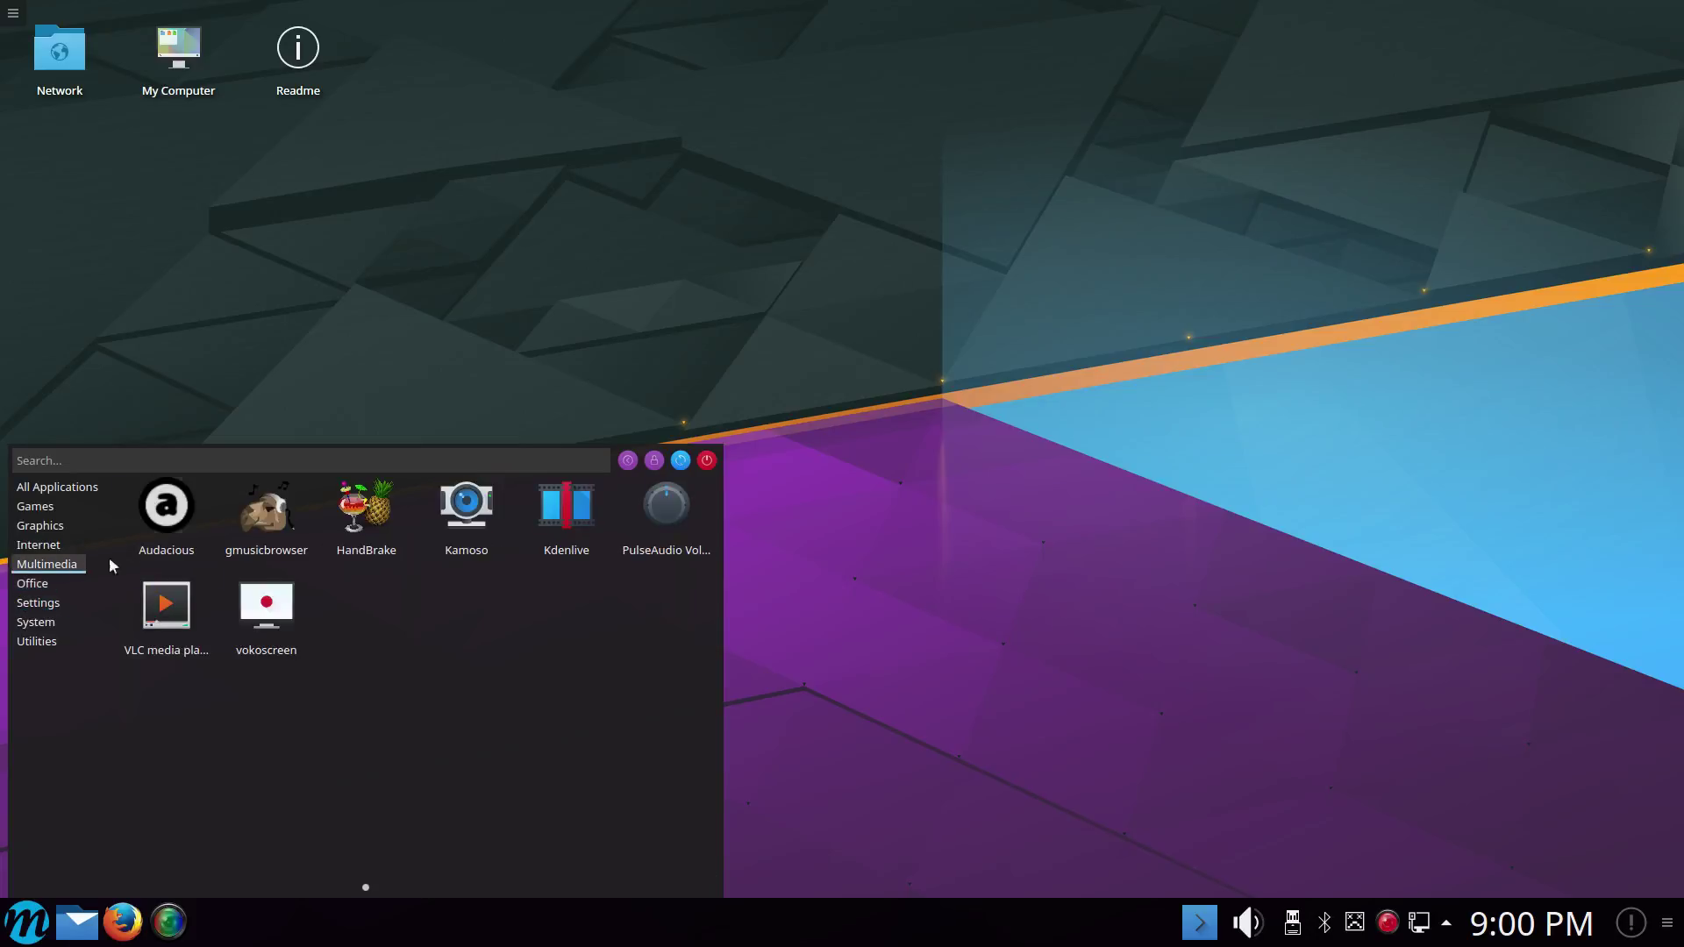
Add VLC to favorites and browse the Games, Multimedia, System, Utilities, Graphics and Office categories
right_click(160, 595)
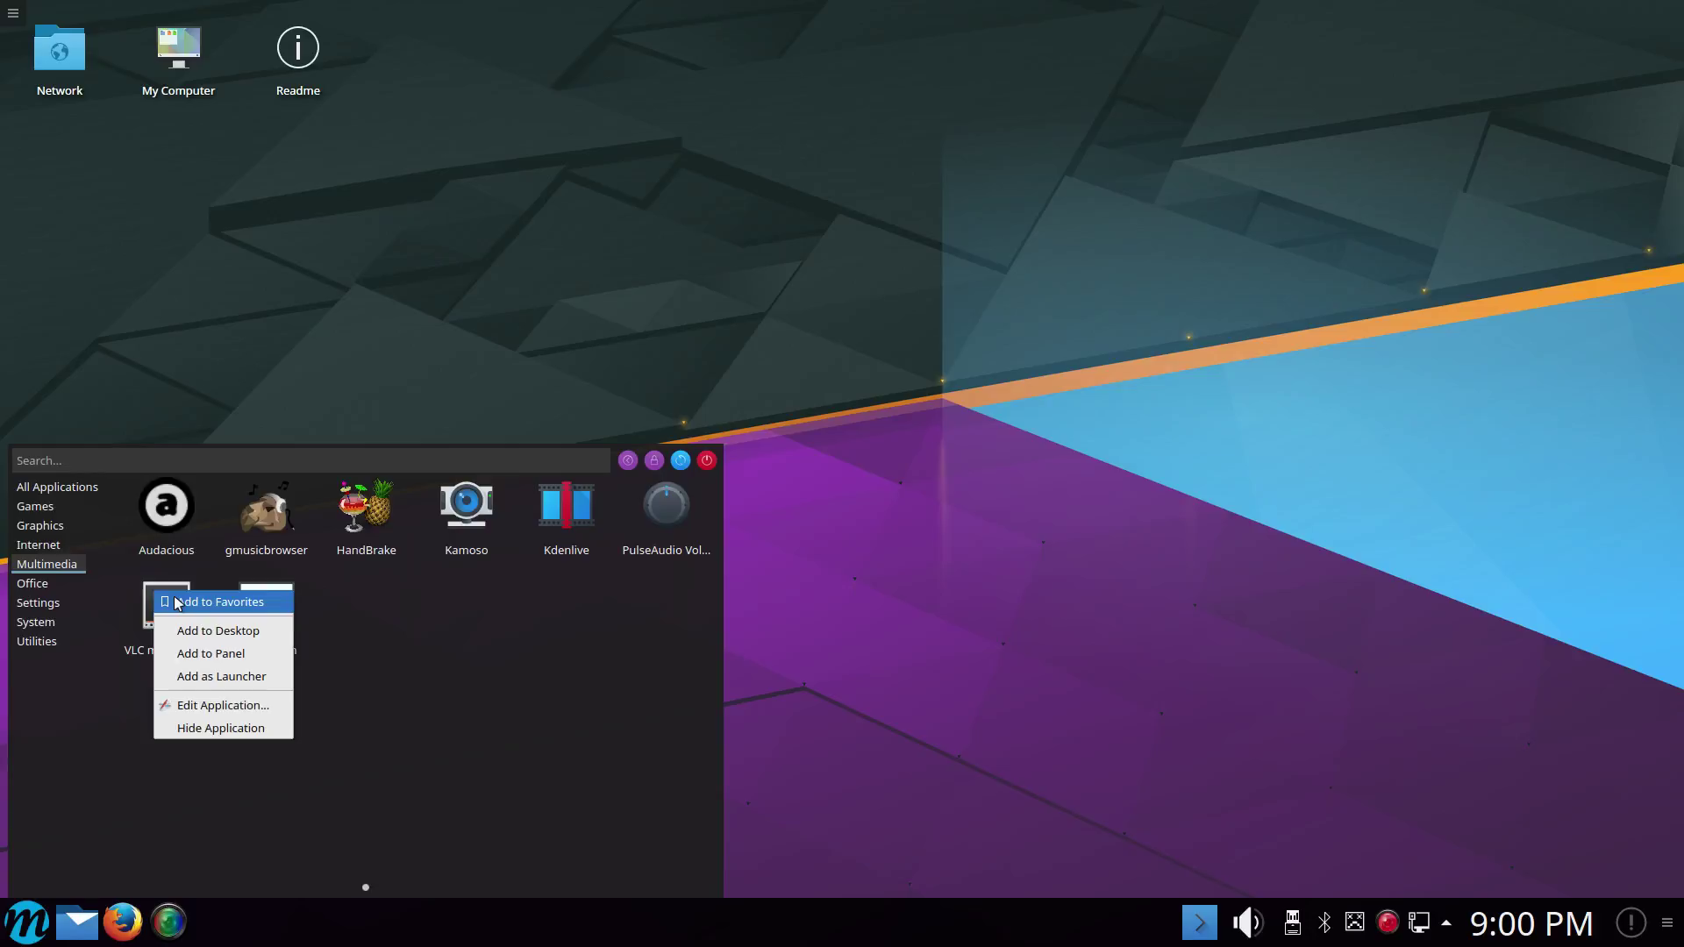
click(172, 601)
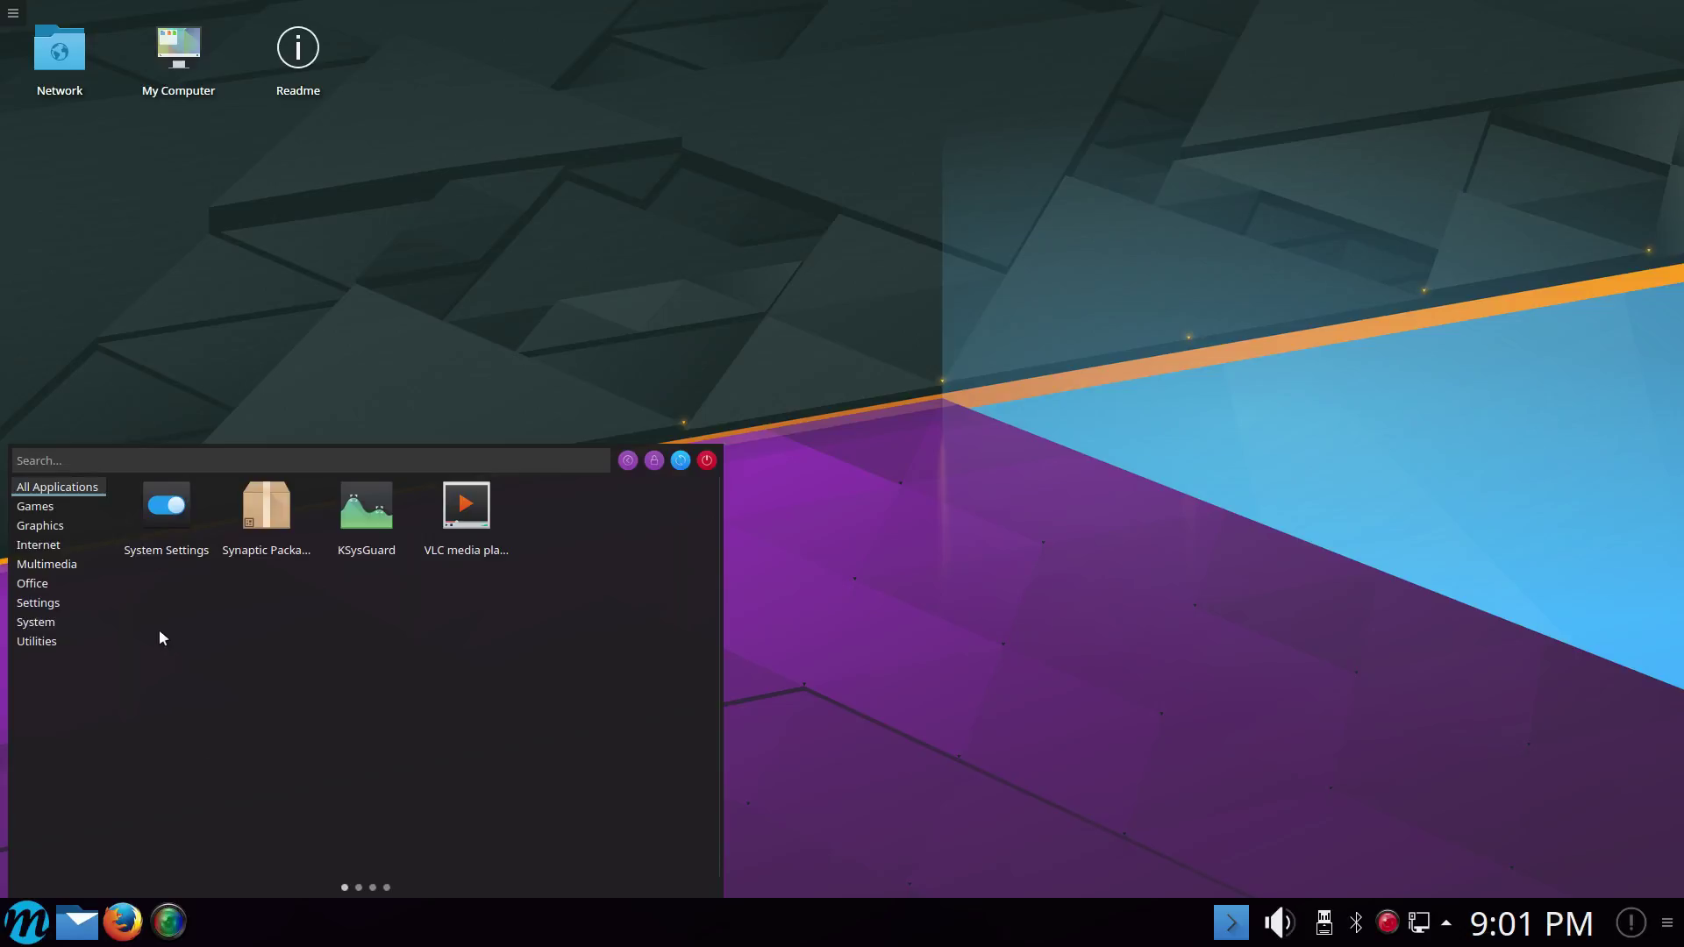
click(35, 506)
click(32, 566)
click(35, 622)
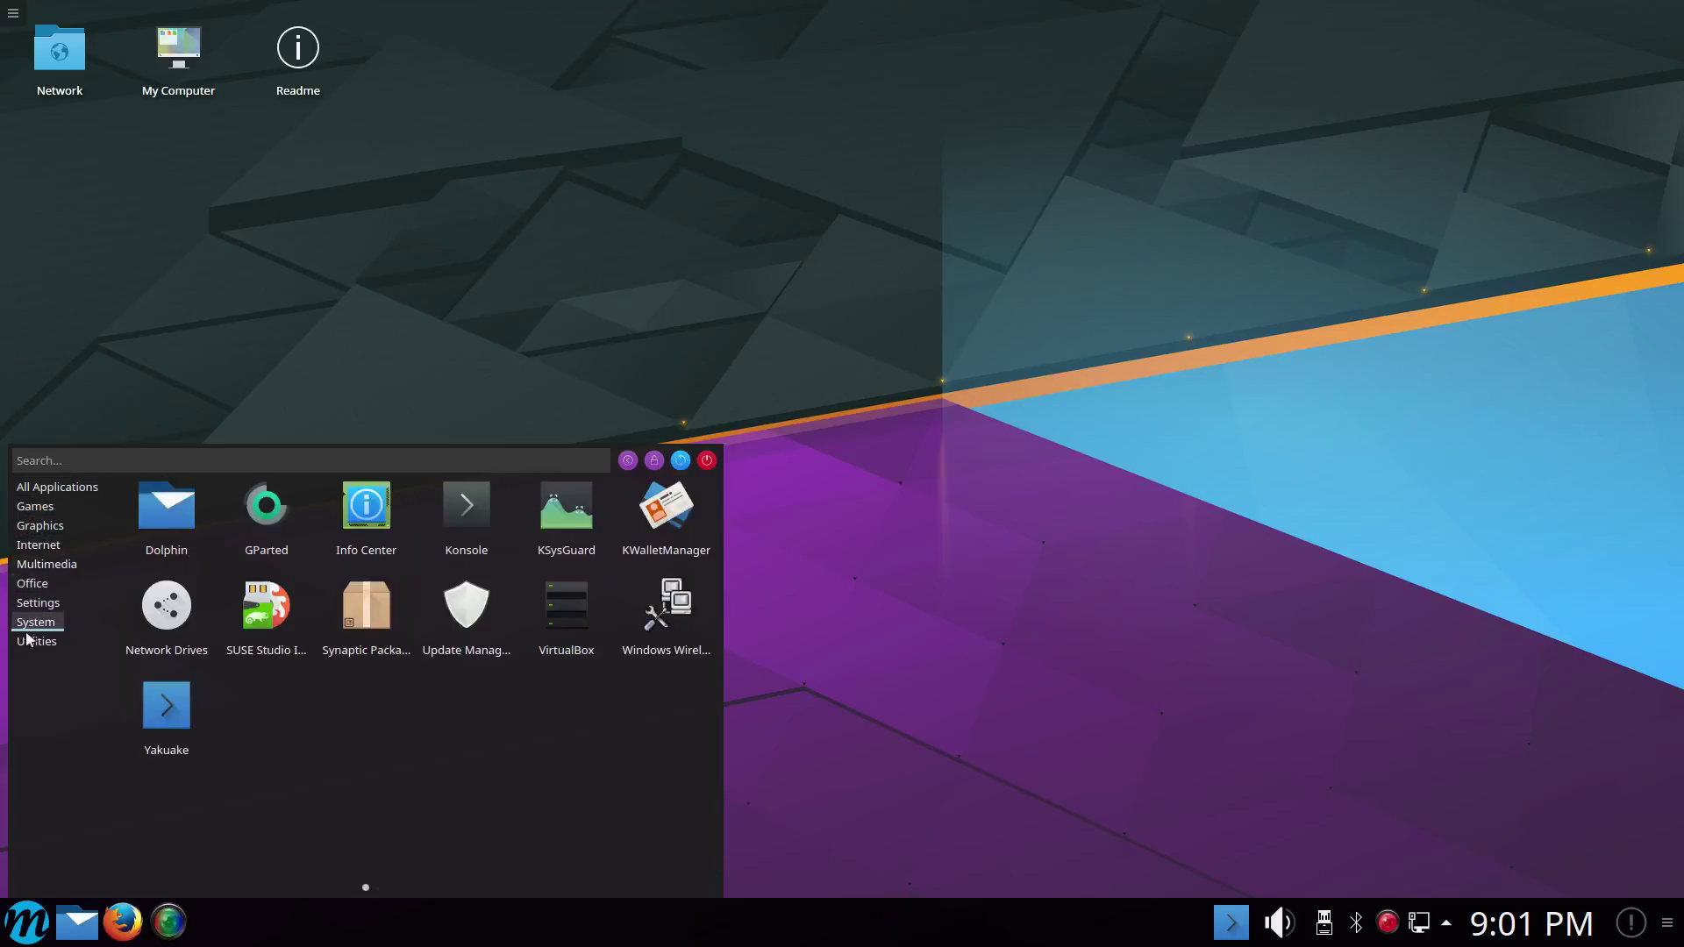
click(35, 642)
click(44, 564)
click(55, 523)
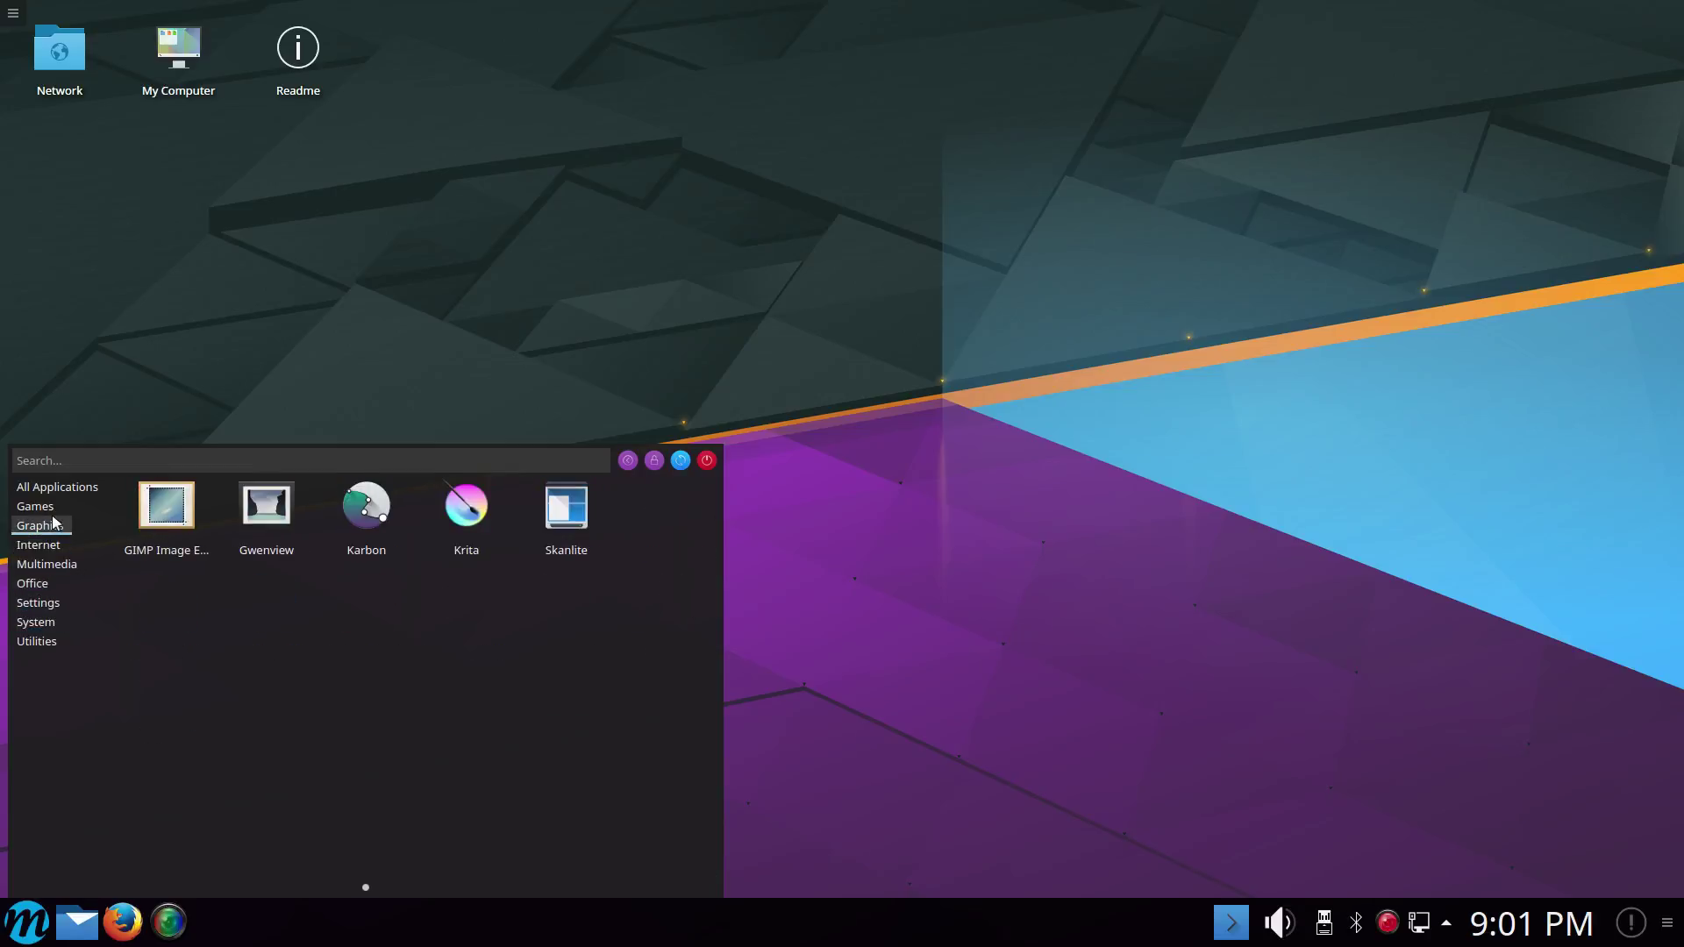
click(32, 583)
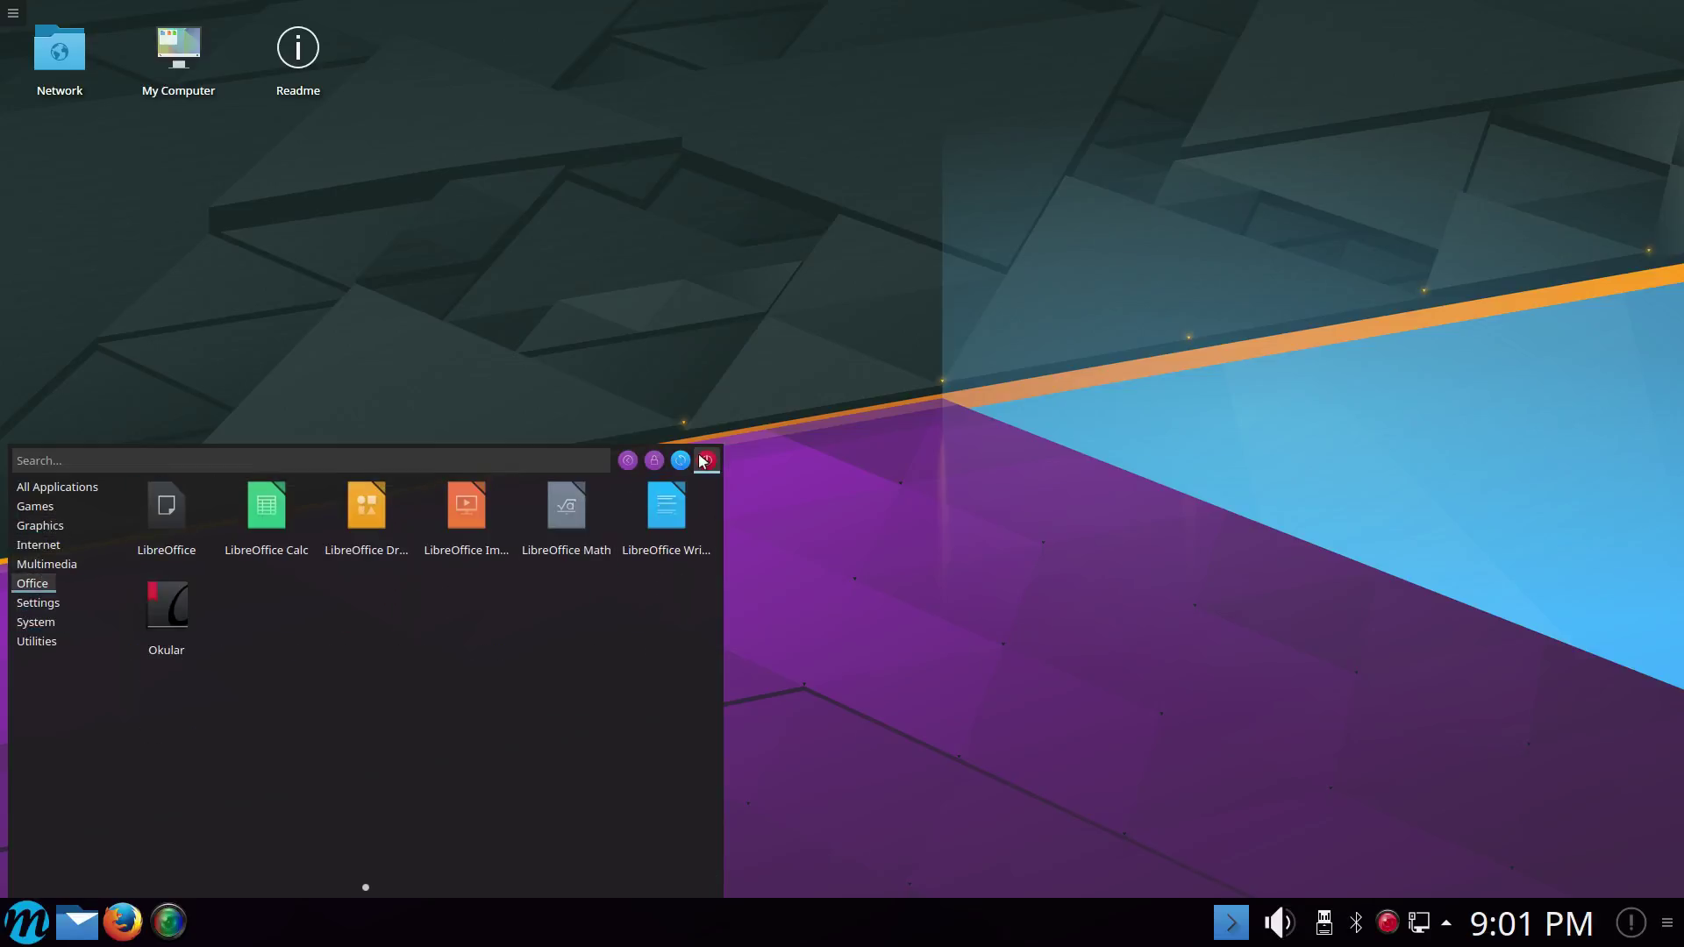
click(79, 489)
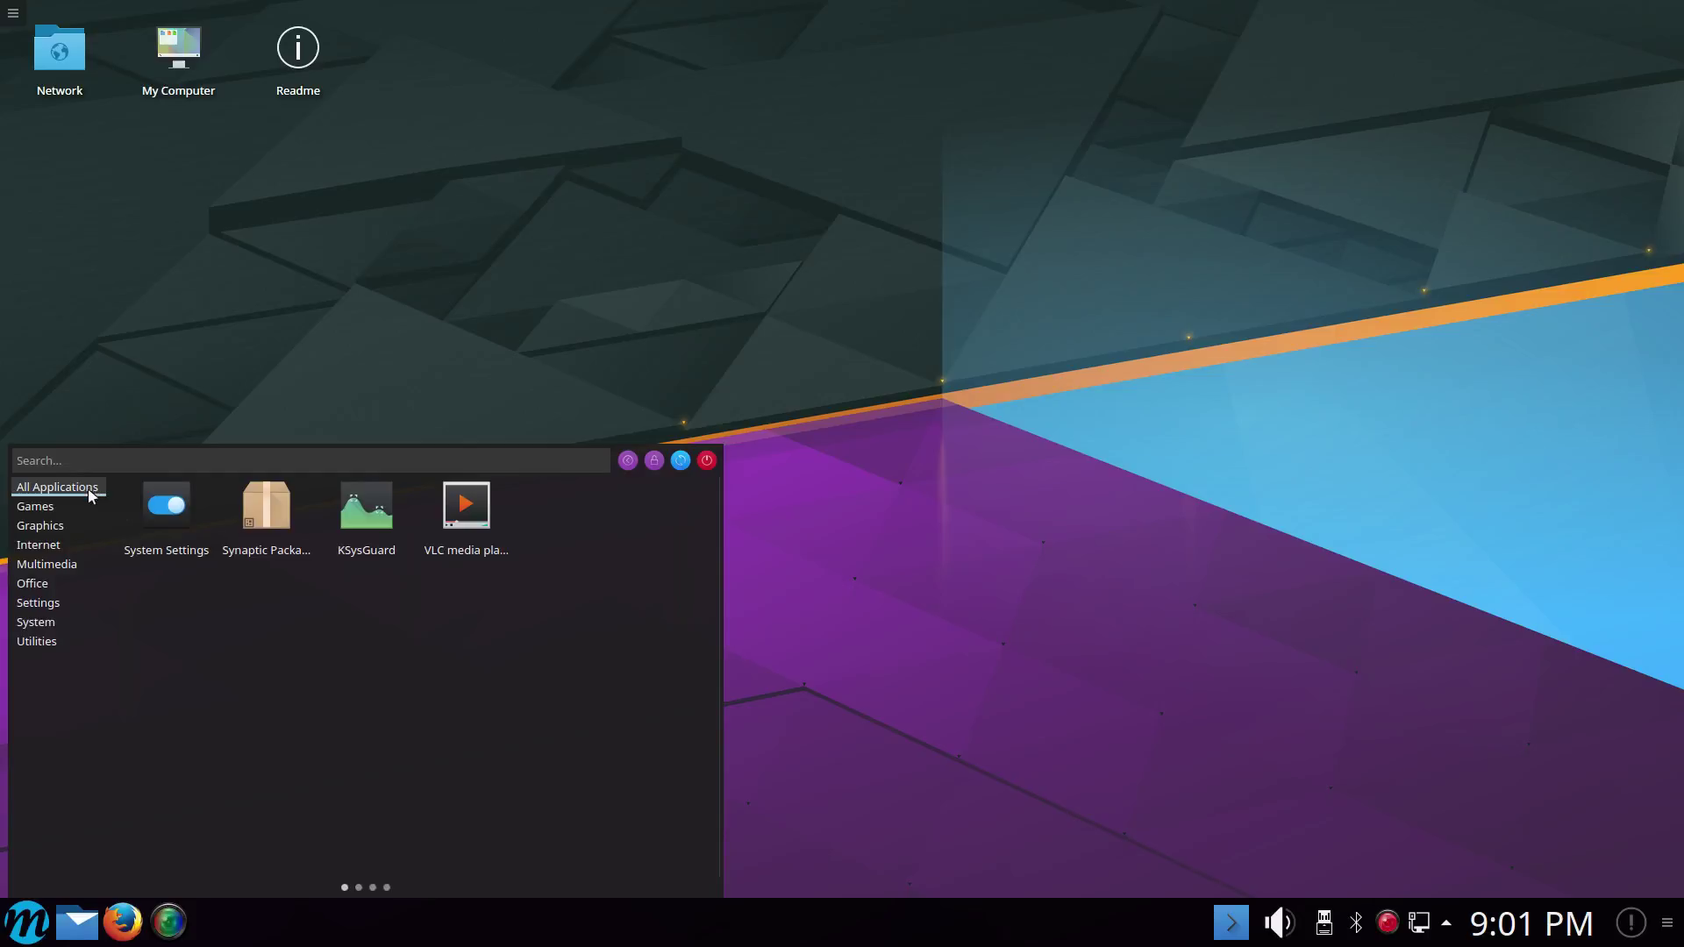
mouse_move(42, 590)
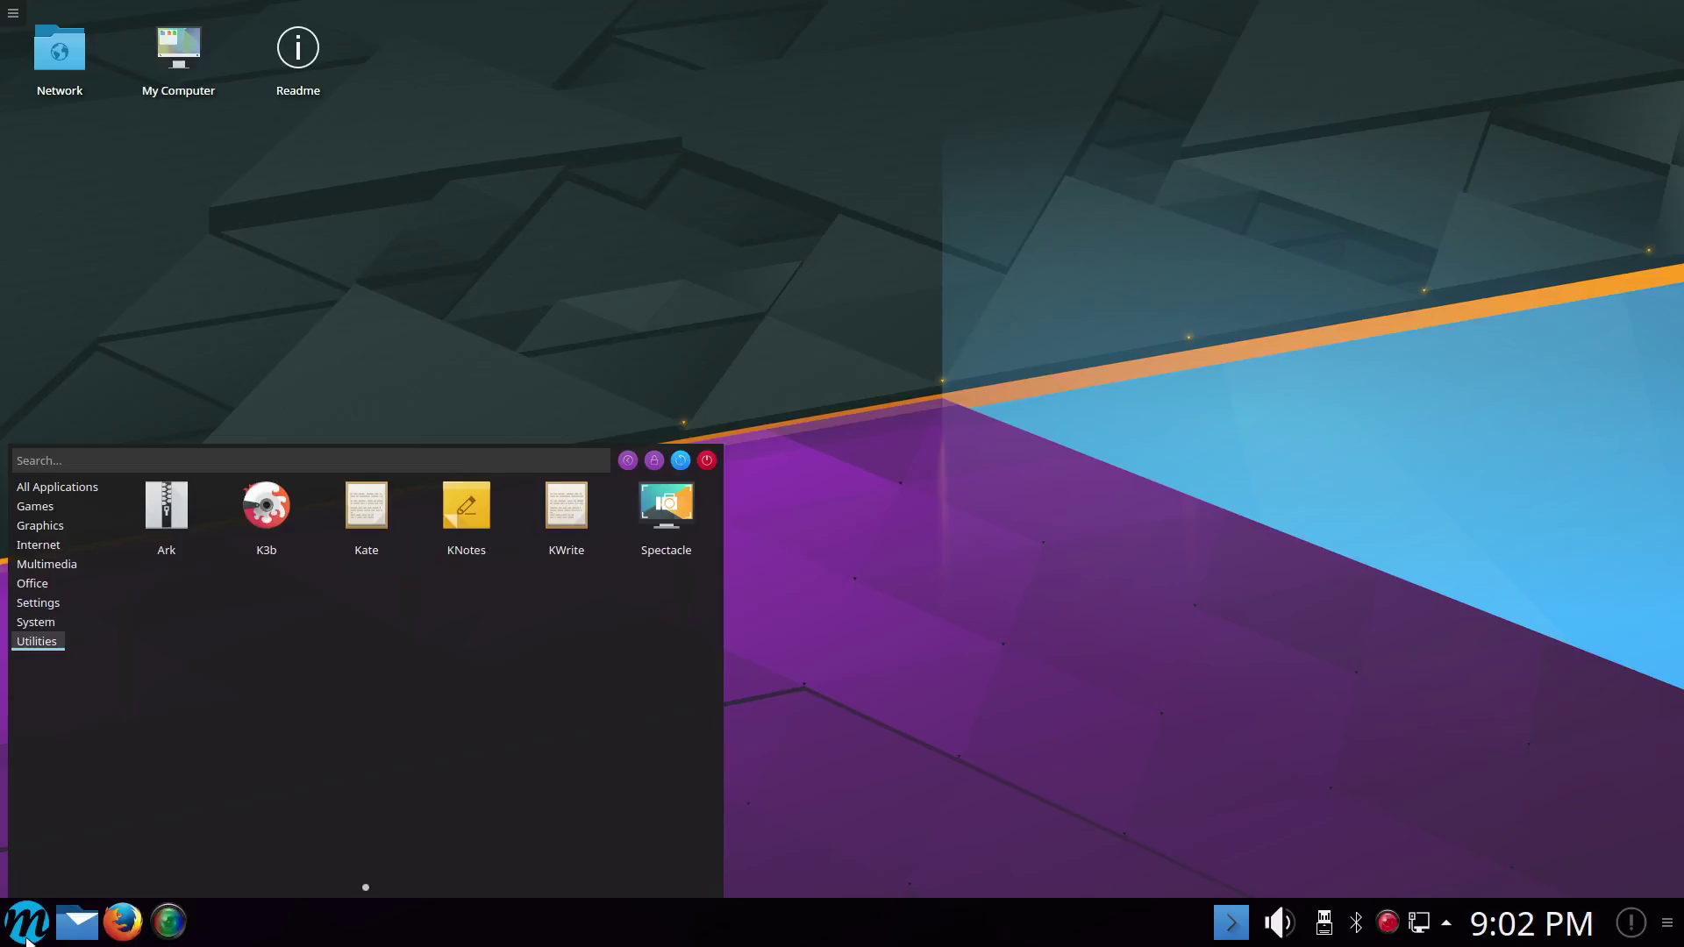
Browse the Games and Internet categories, ending on the System apps from Dolphin to Yakuake
mouse_move(49, 499)
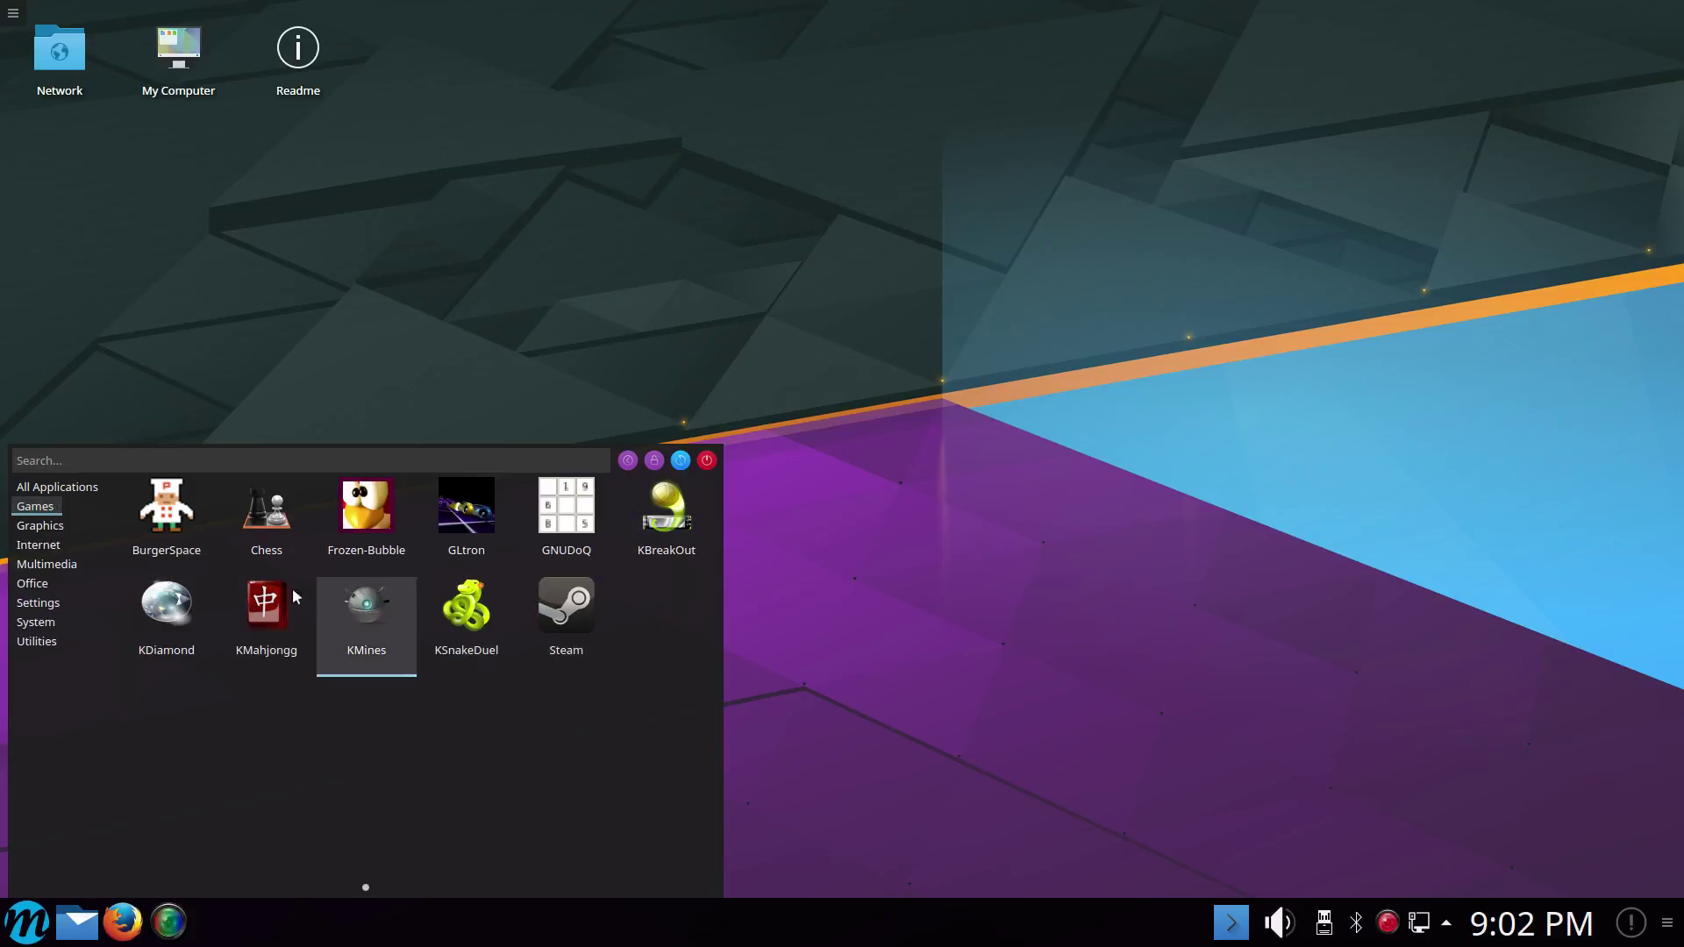
mouse_move(76, 548)
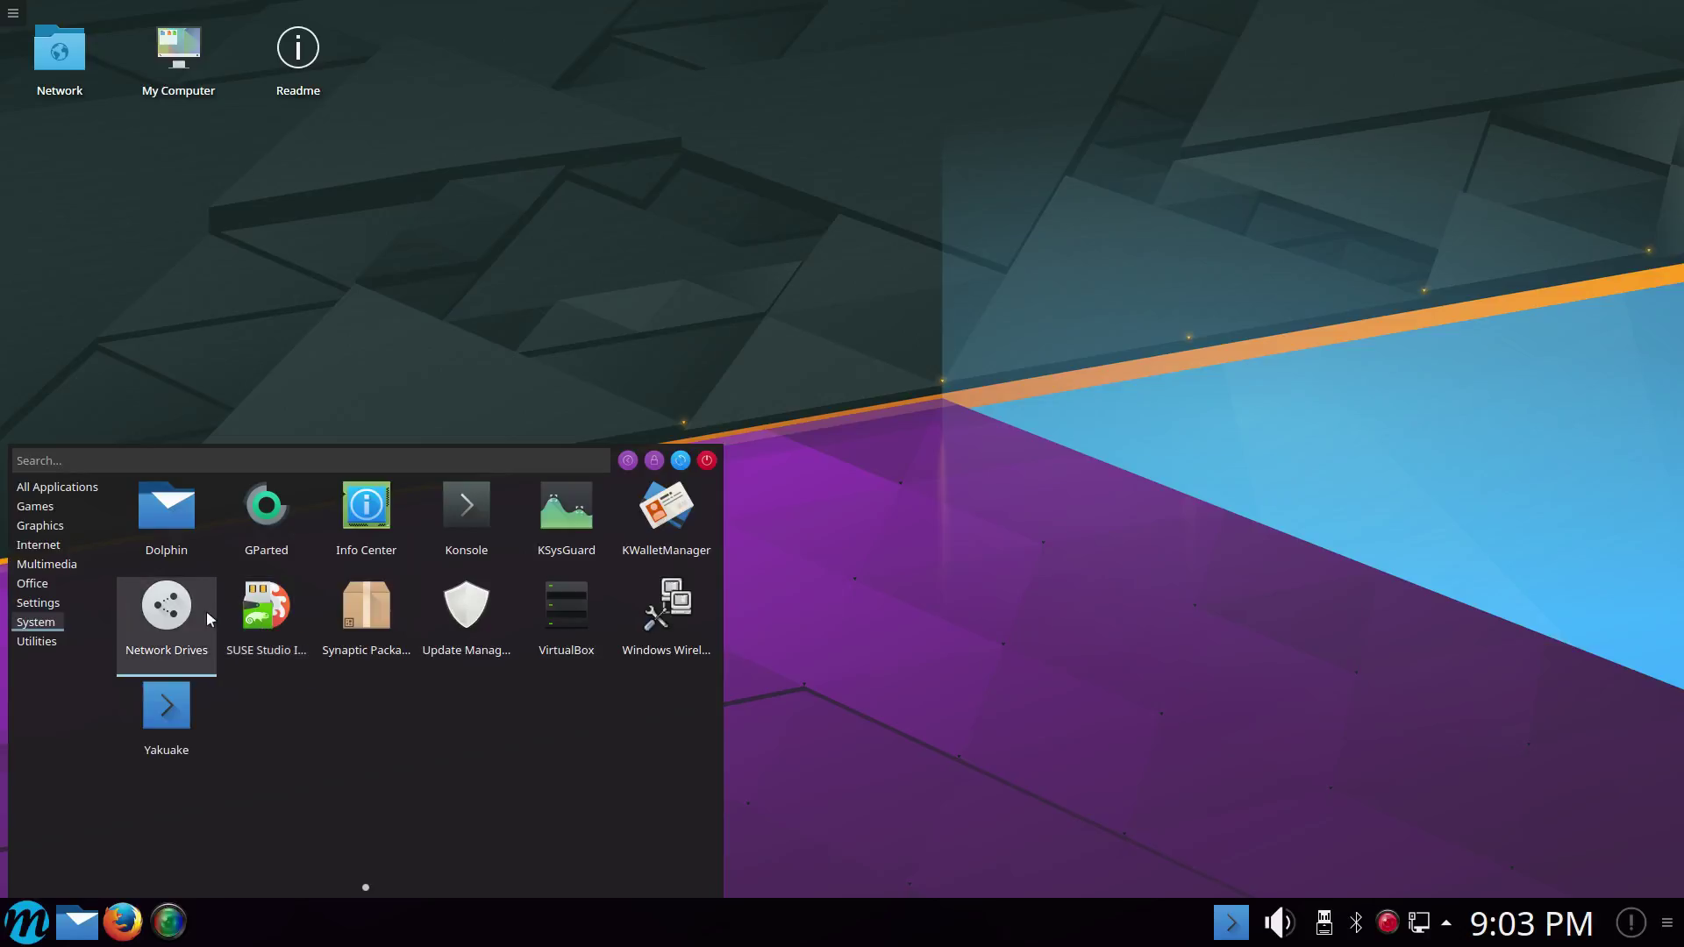
Show Utilities, close the launcher, and open then close the notifications panel
click(52, 641)
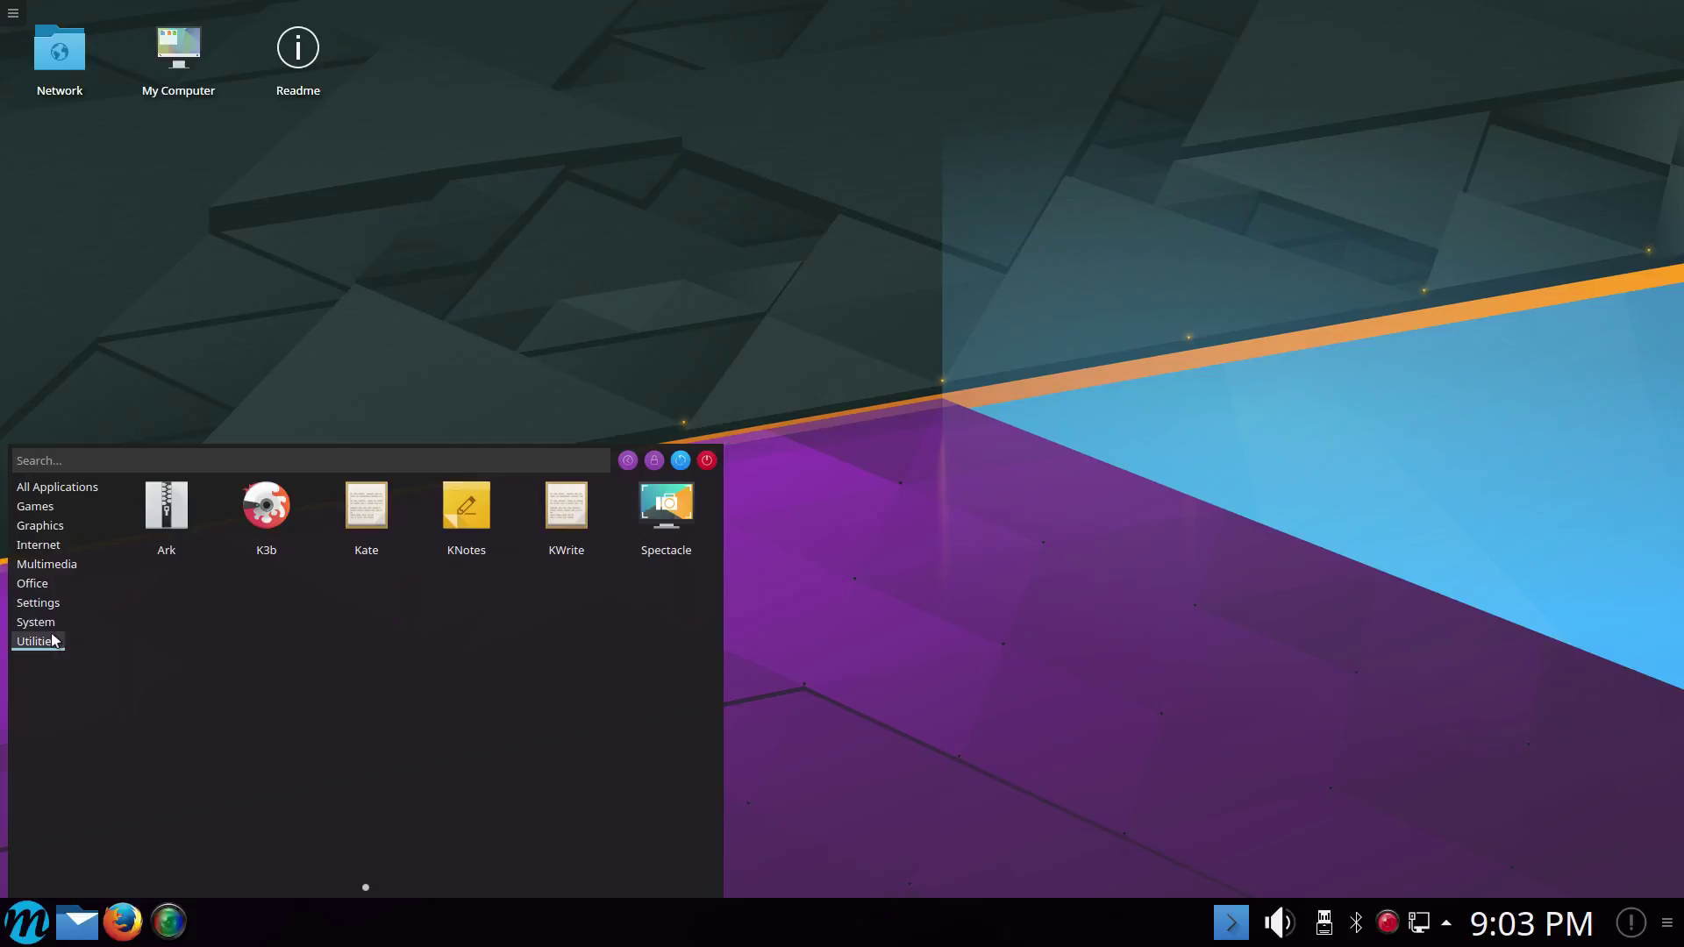
click(1212, 830)
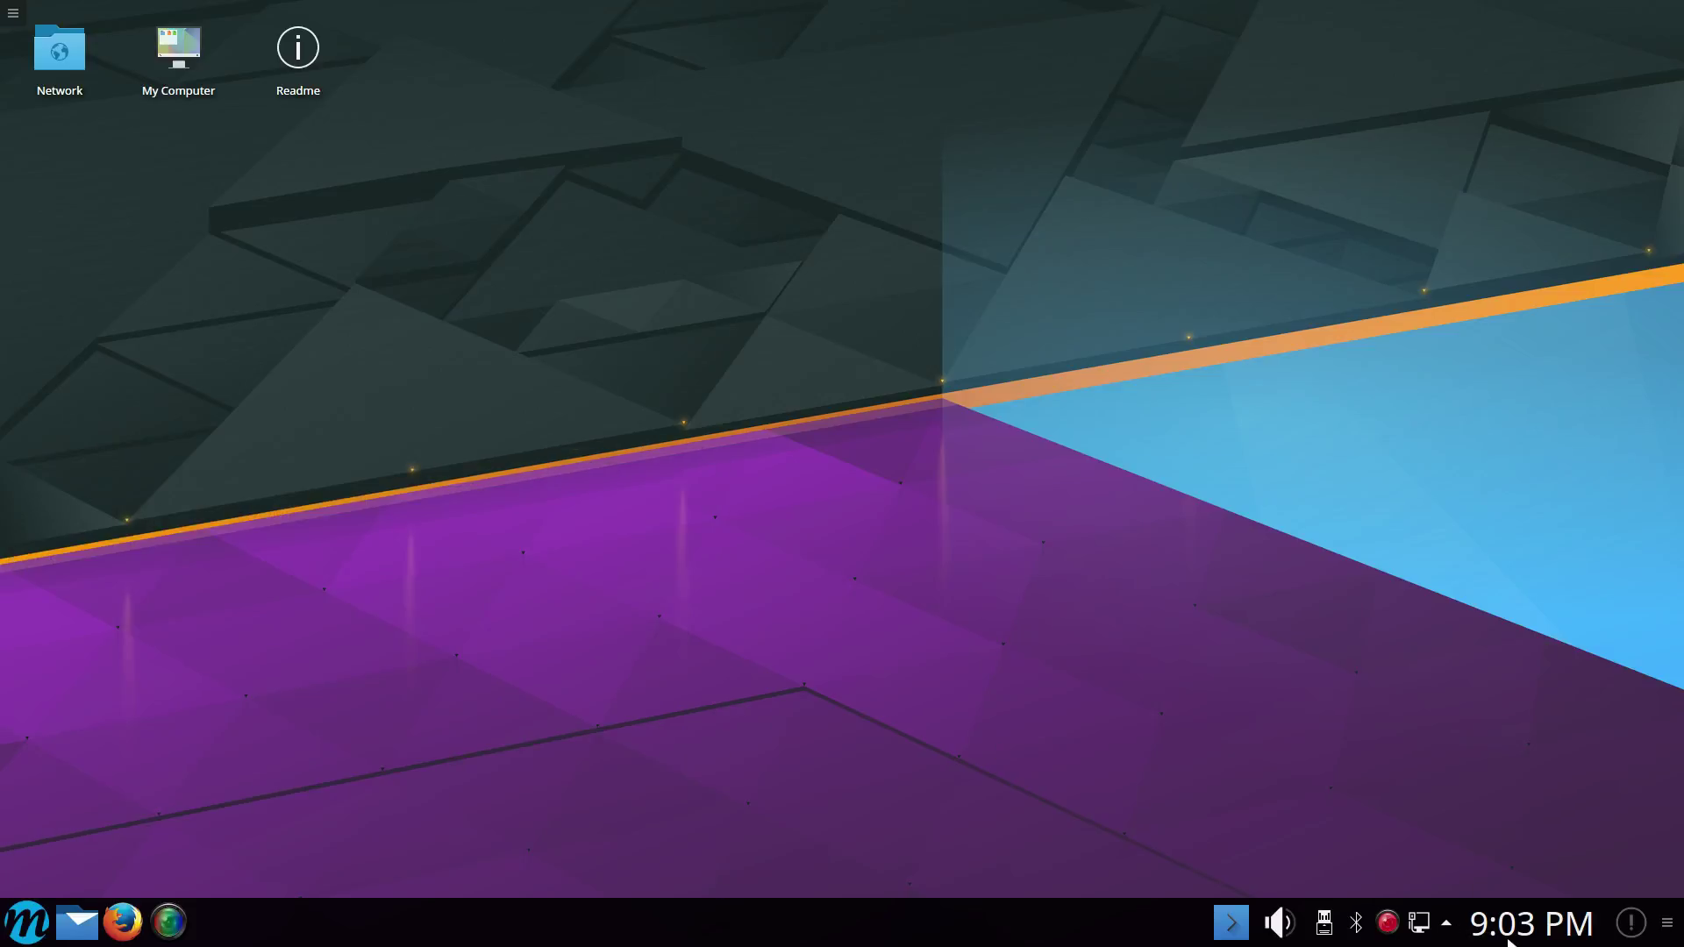
click(1637, 926)
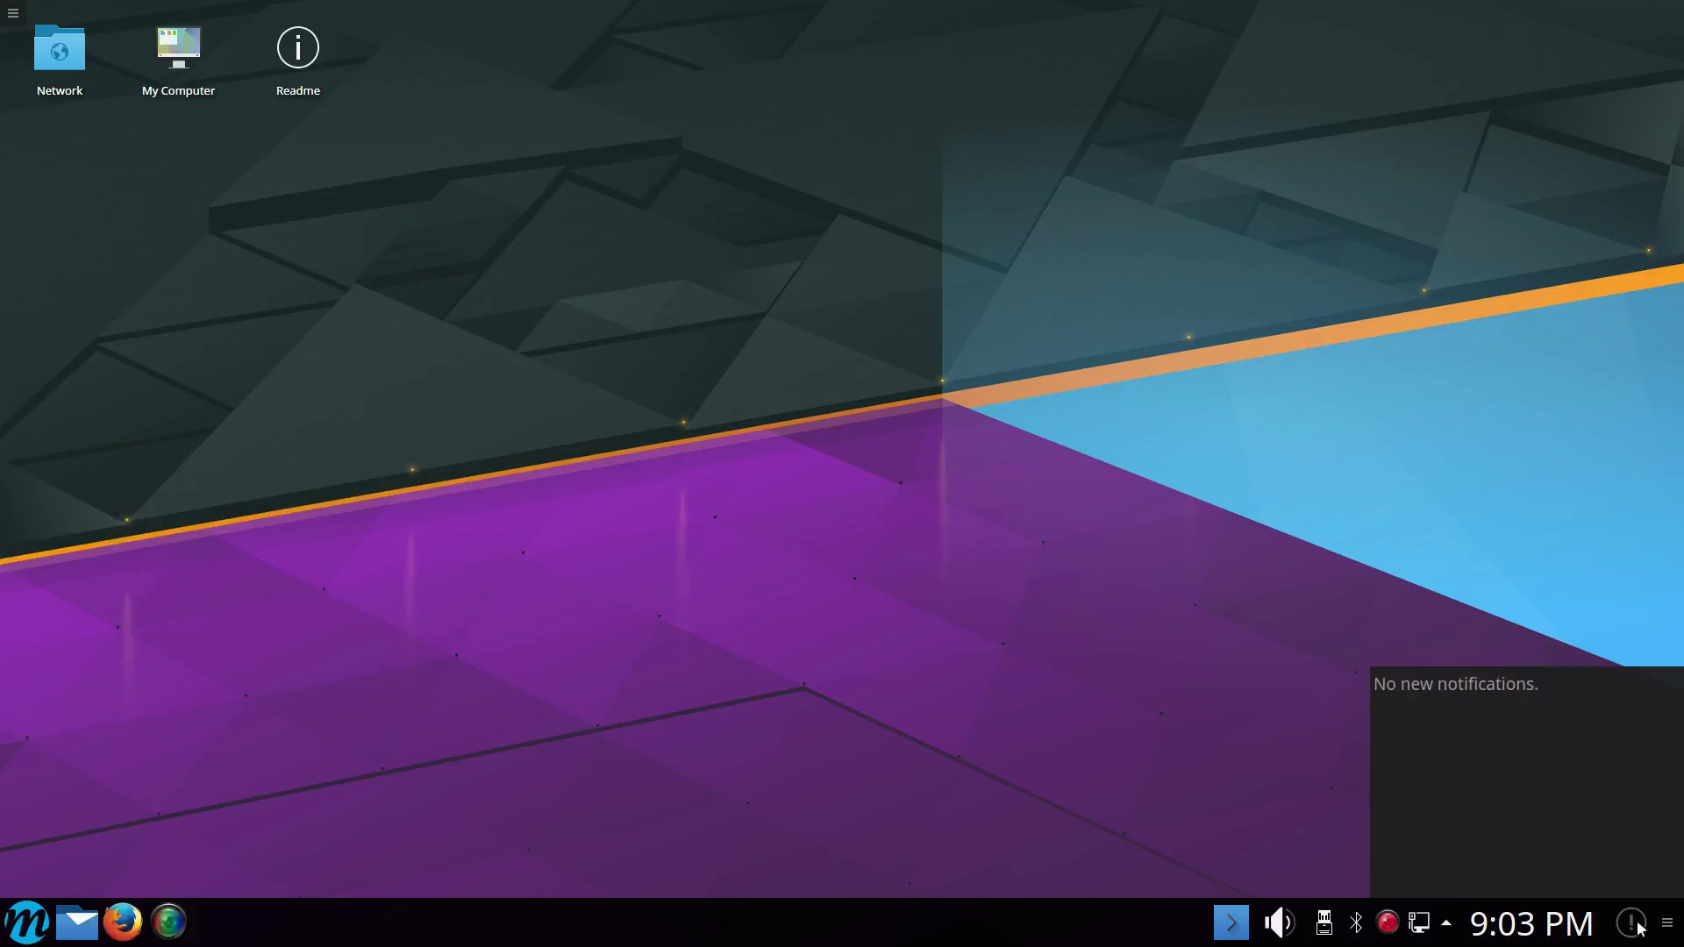
click(1637, 927)
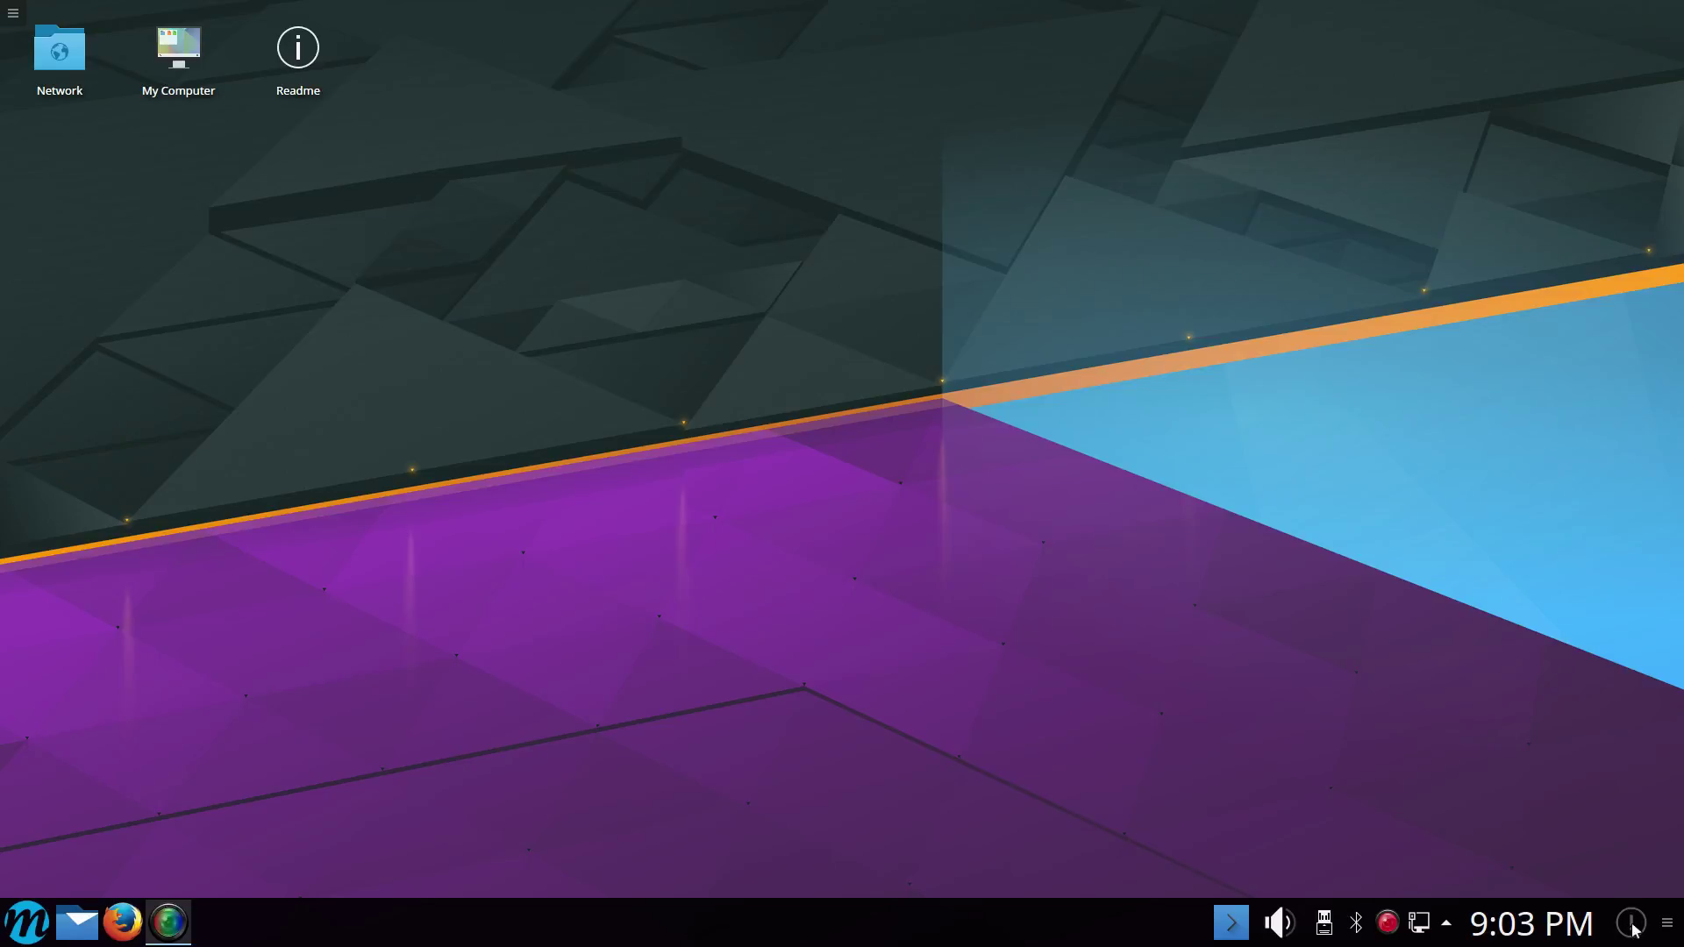
Slide the Yakuake drop-down terminal down from the tray and hide it again
click(1241, 935)
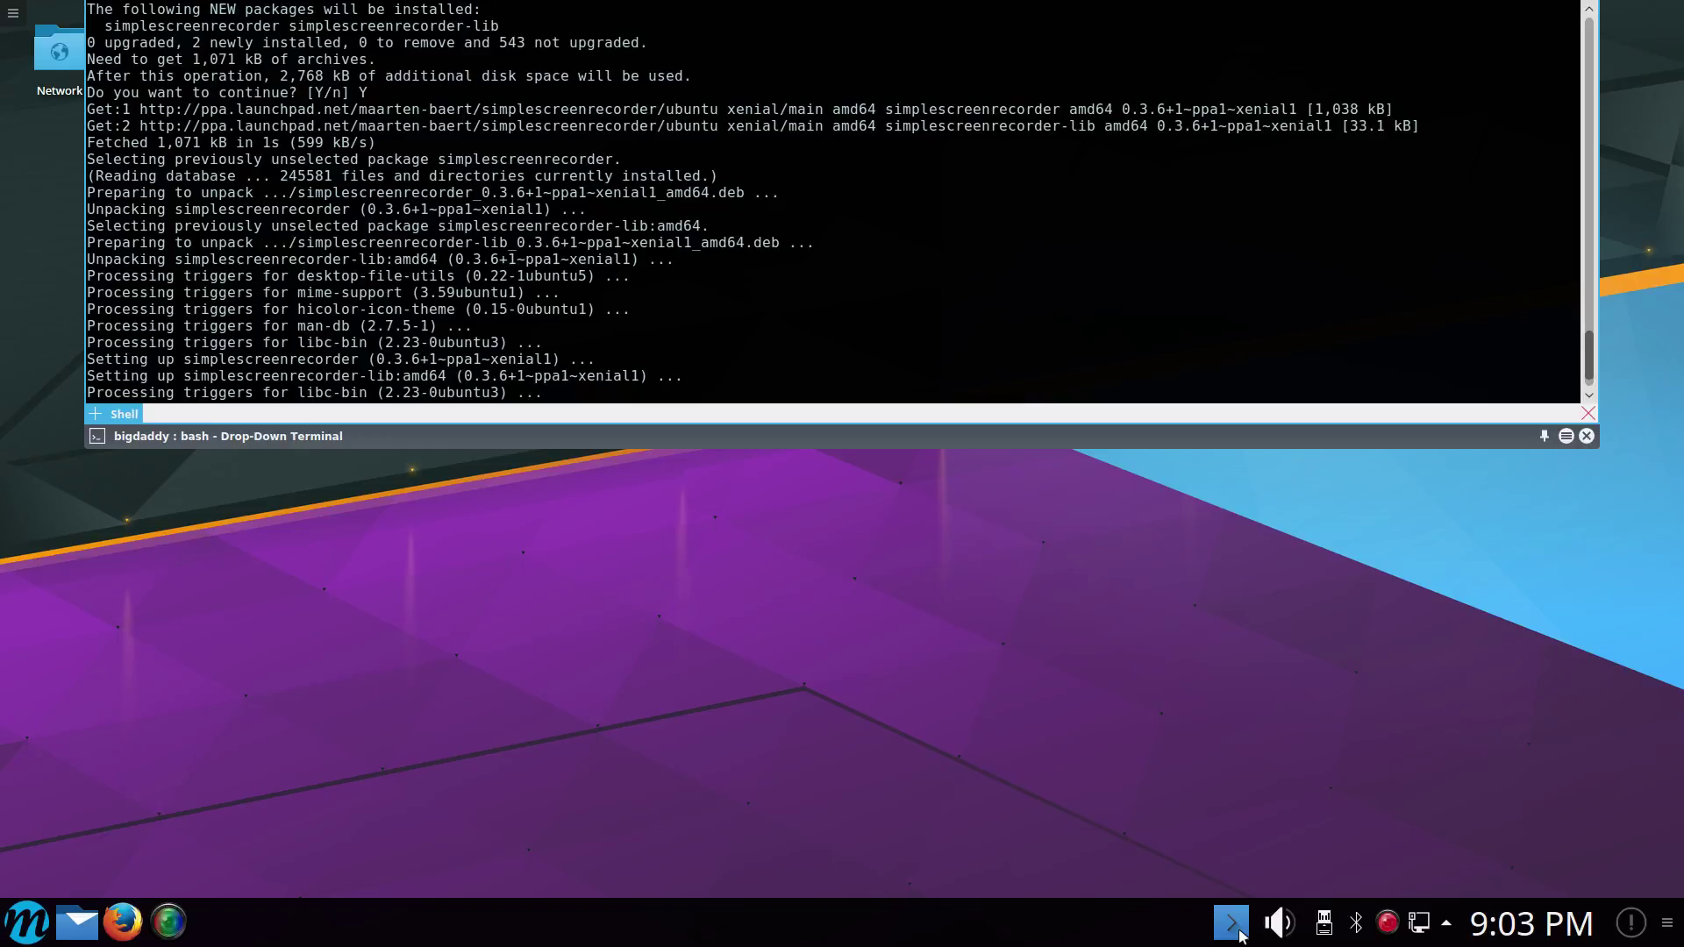
click(1241, 936)
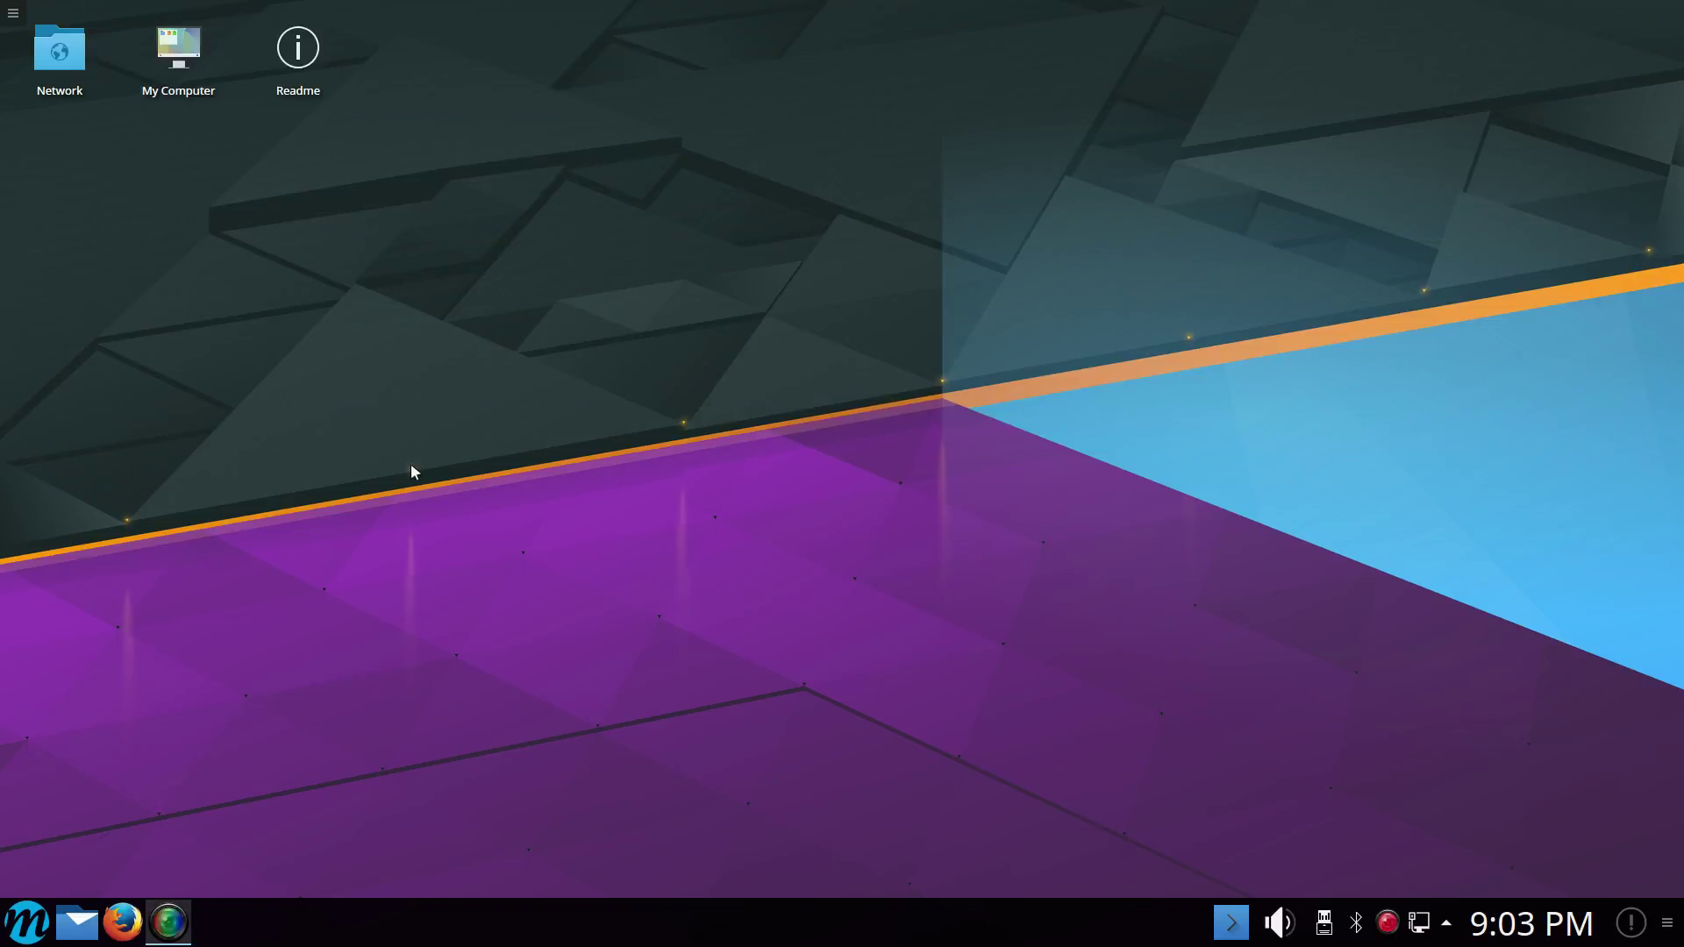
click(405, 450)
Open the Simple Menu on the System category showing Synaptic and Update Manager
click(7, 922)
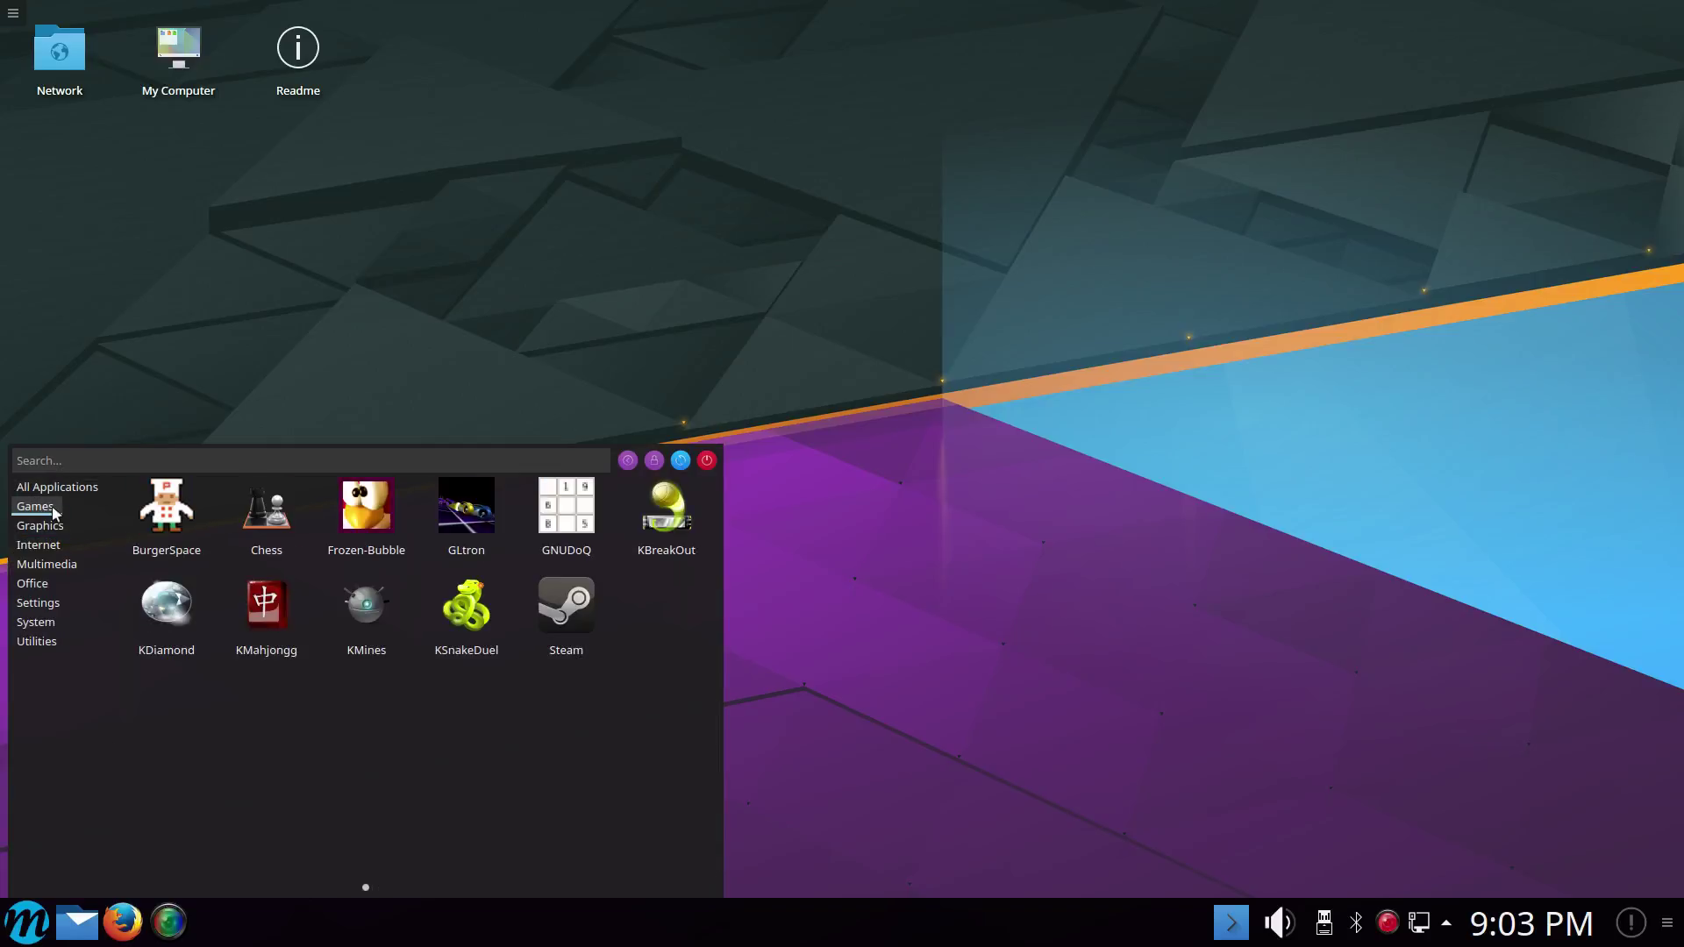
mouse_move(53, 602)
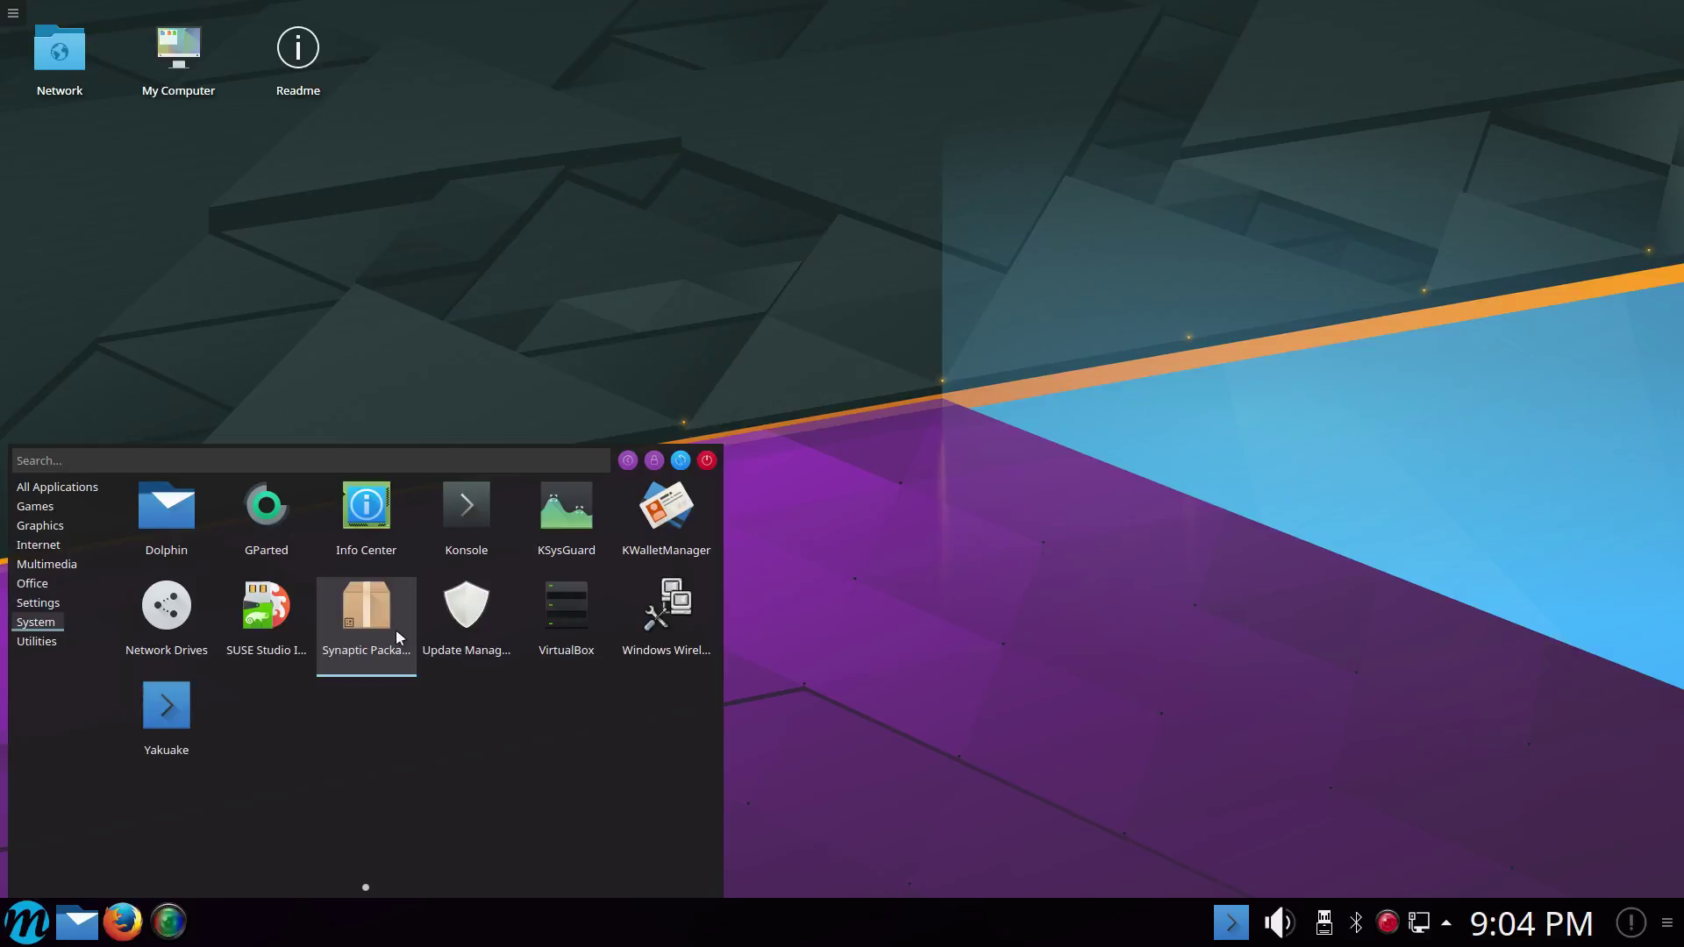
Launch Update Manager and look through its View, Help and File menus
click(460, 629)
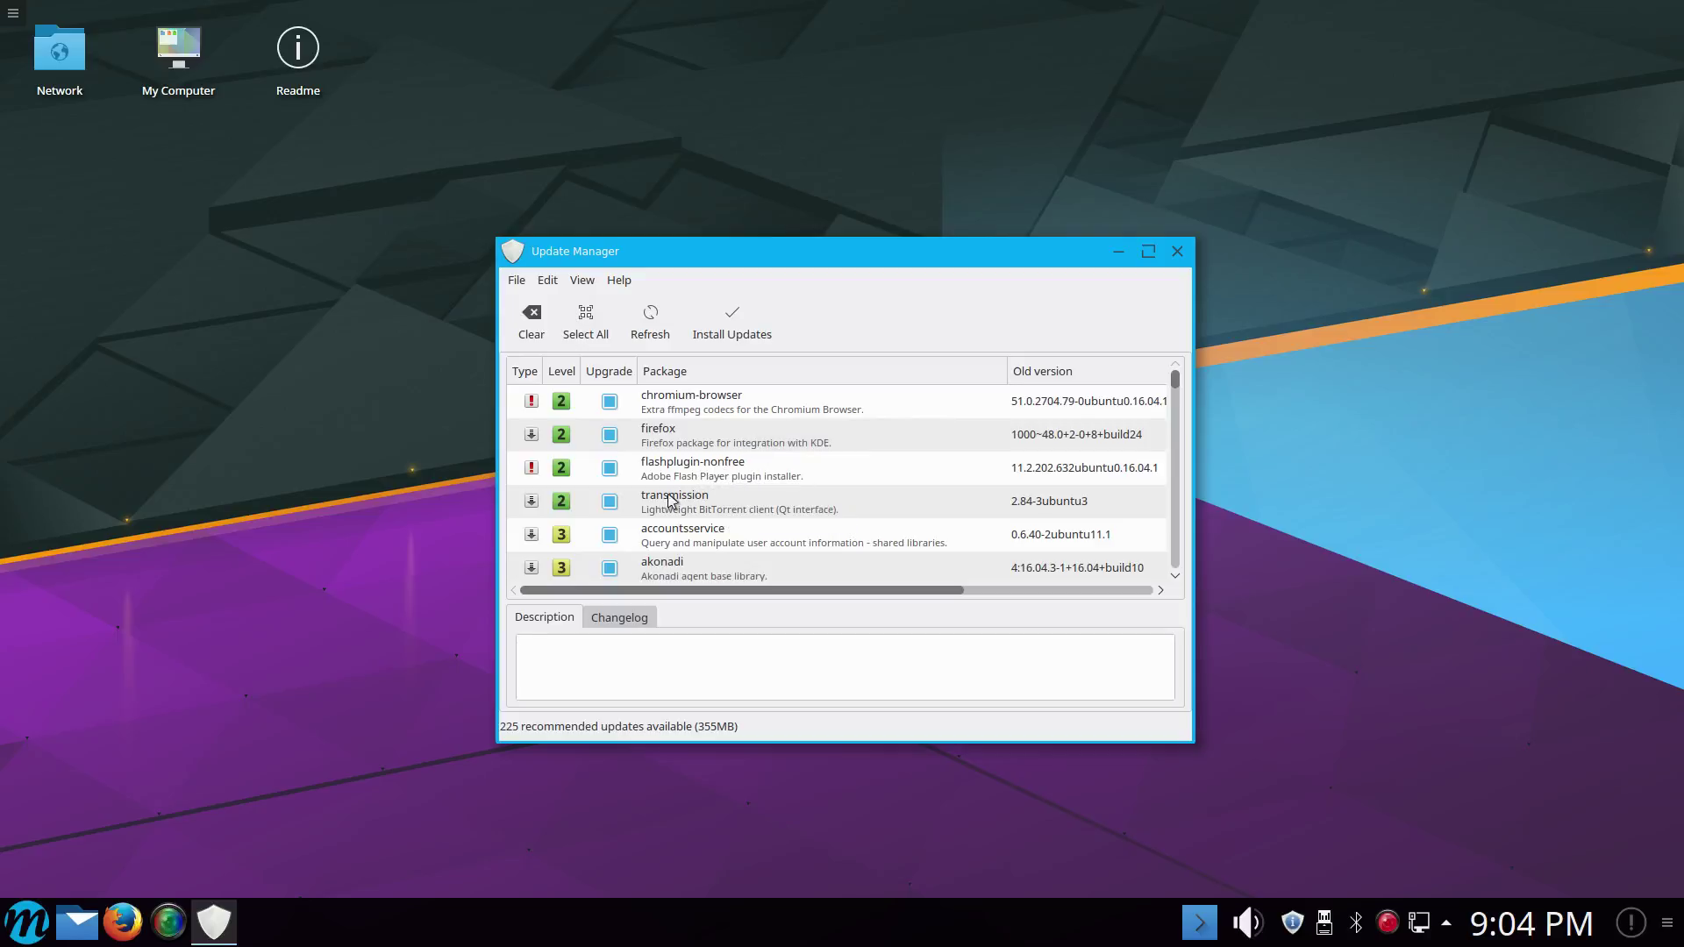
click(583, 280)
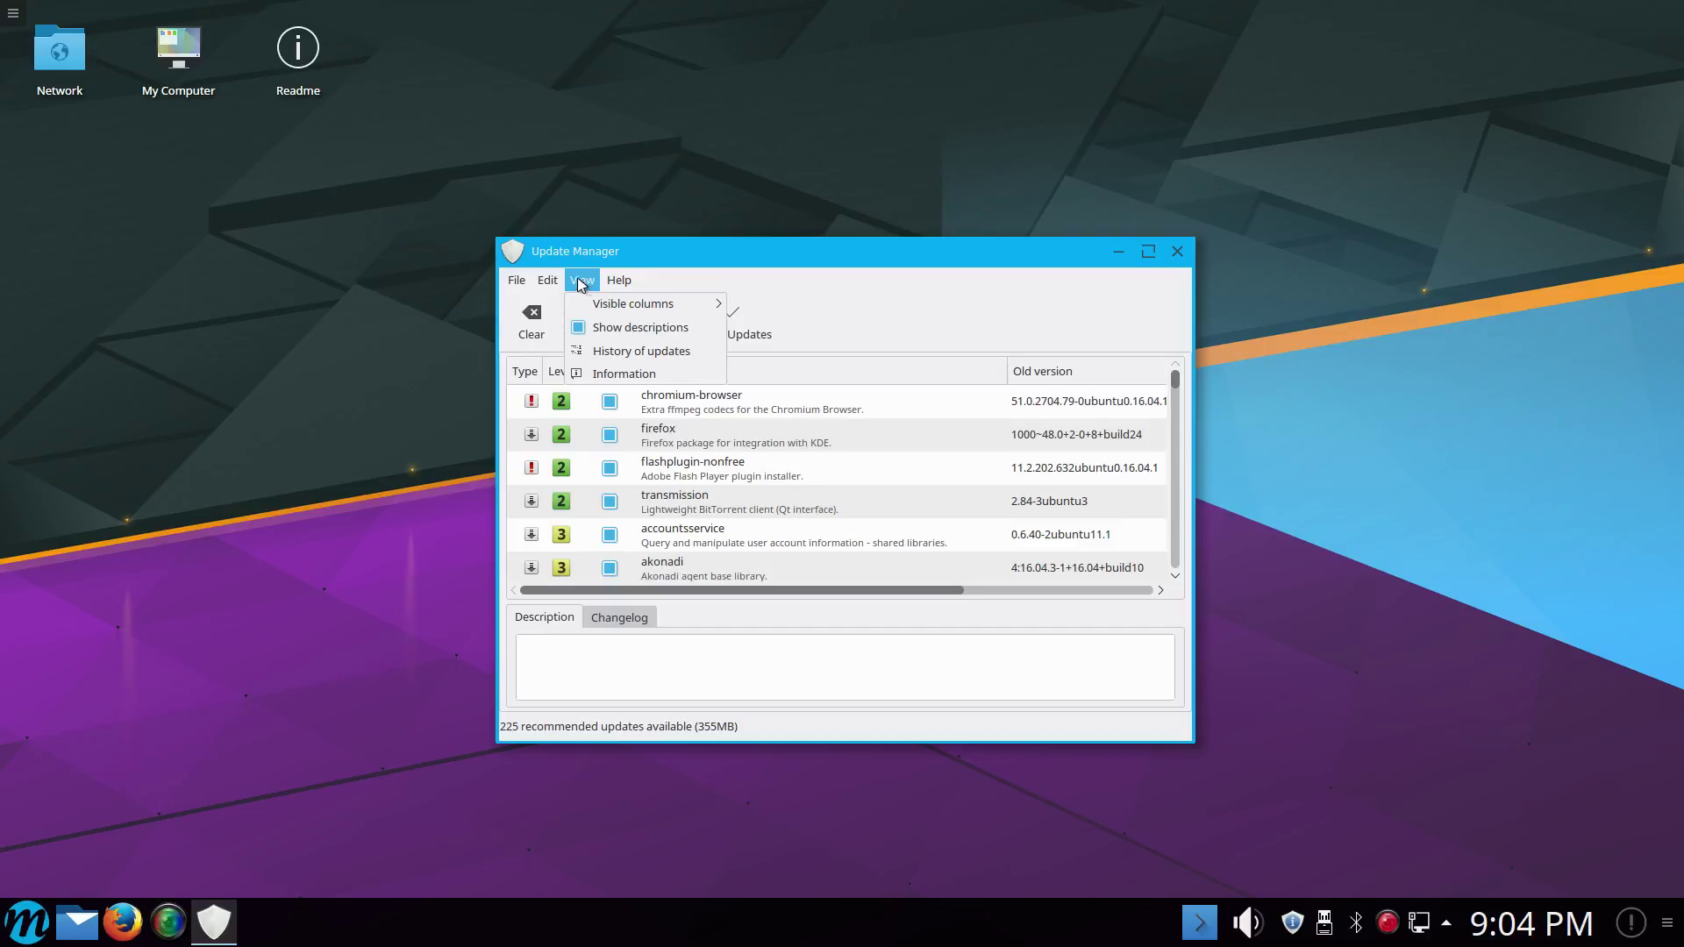
mouse_move(562, 280)
click(583, 281)
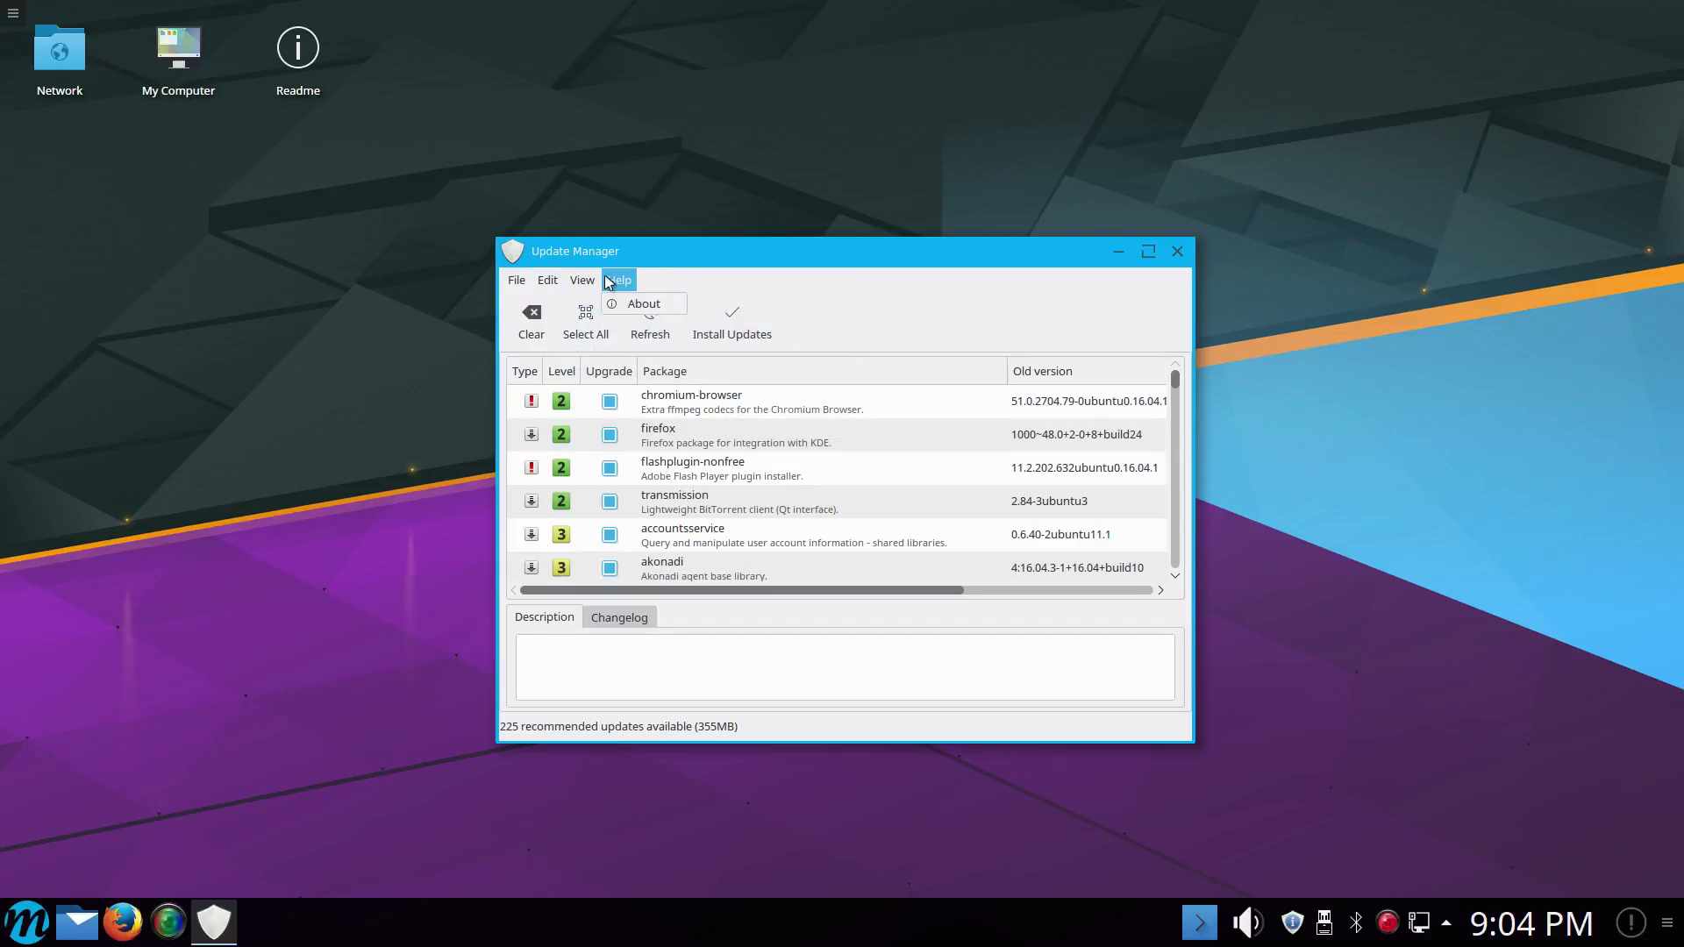
click(509, 281)
click(981, 289)
Scroll the 225-update list and enlarge the window to reveal the New version column
scroll(717, 529, down, 20)
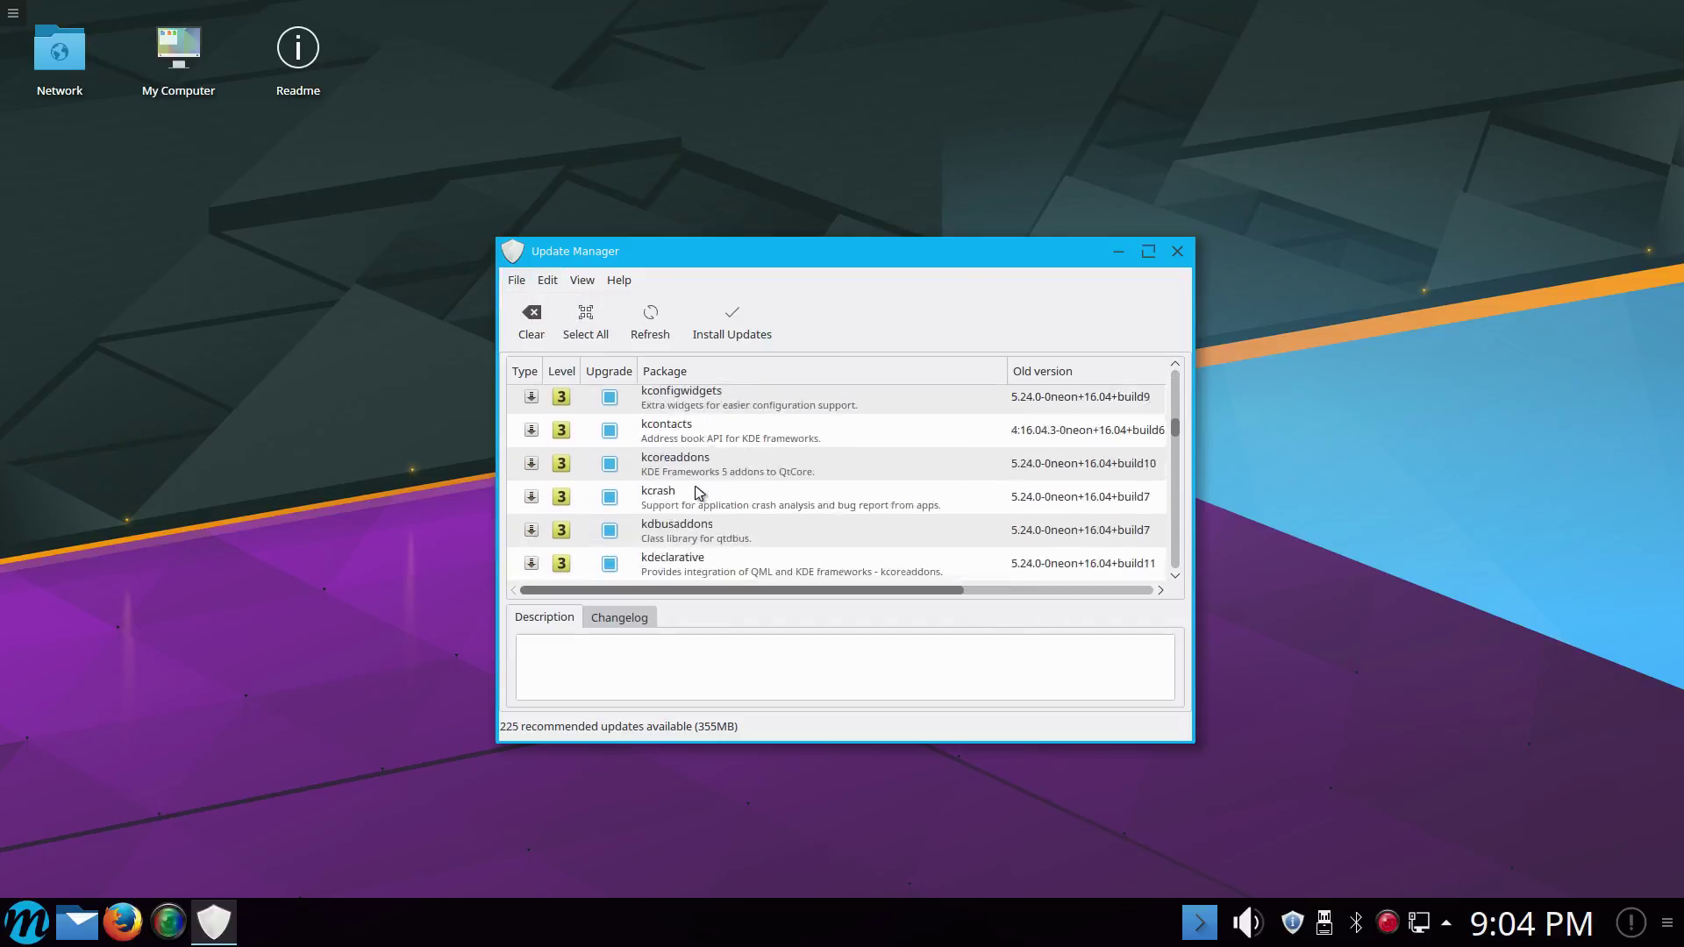
scroll(699, 492, down, 20)
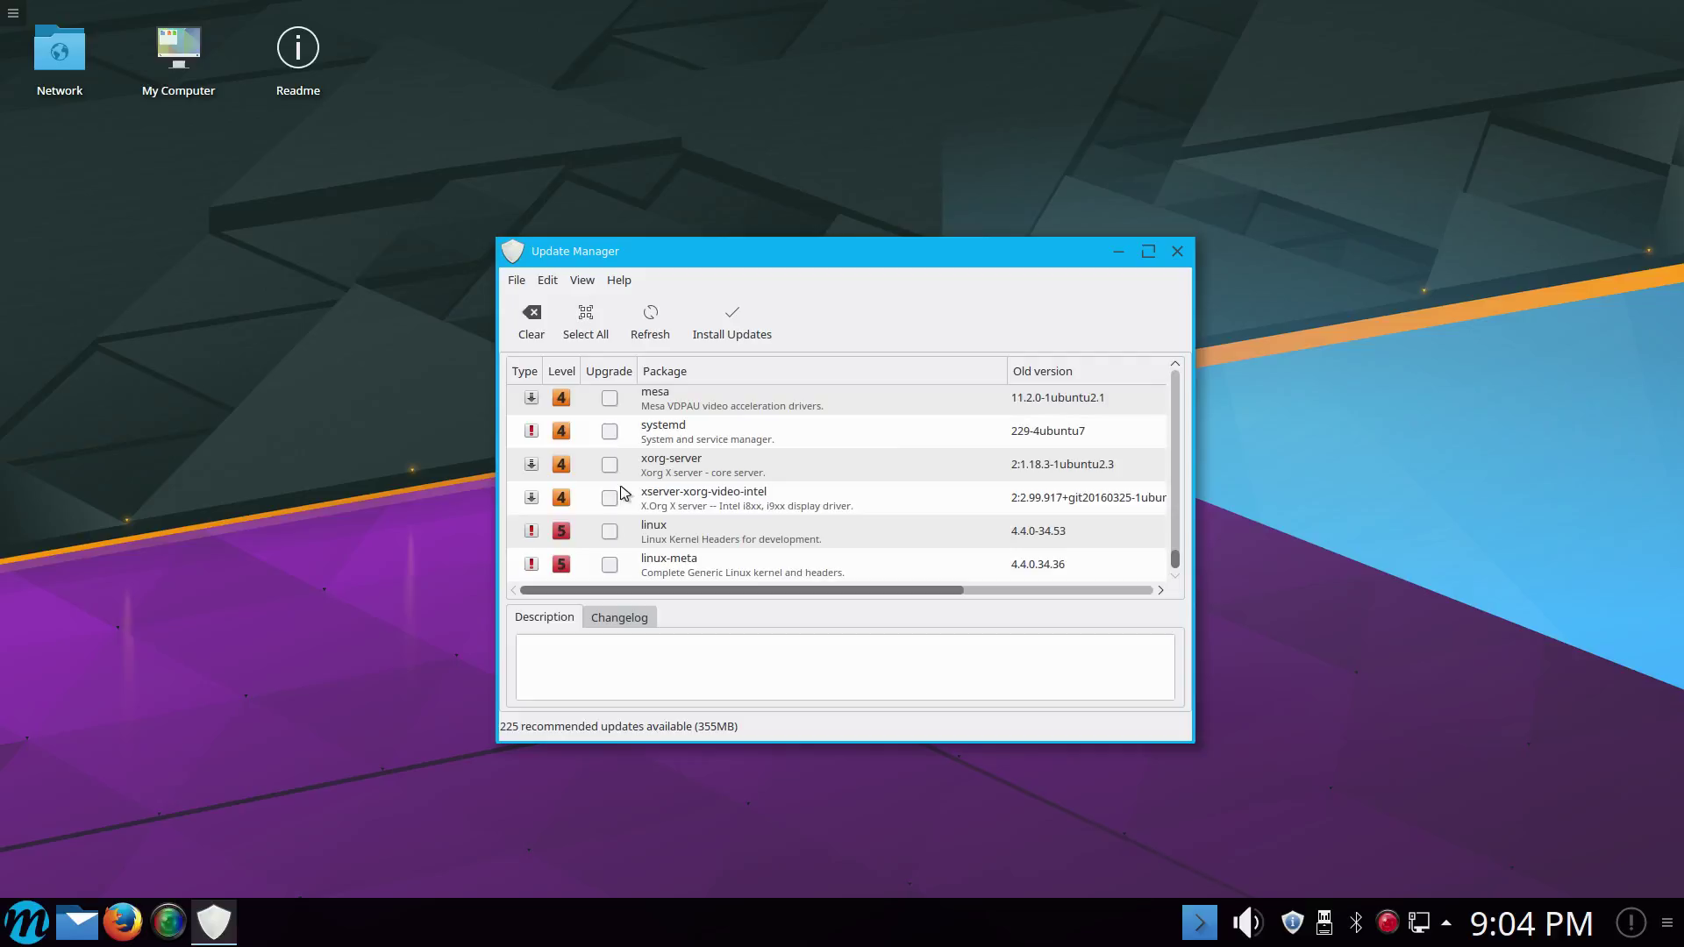
scroll(620, 490, up, 12)
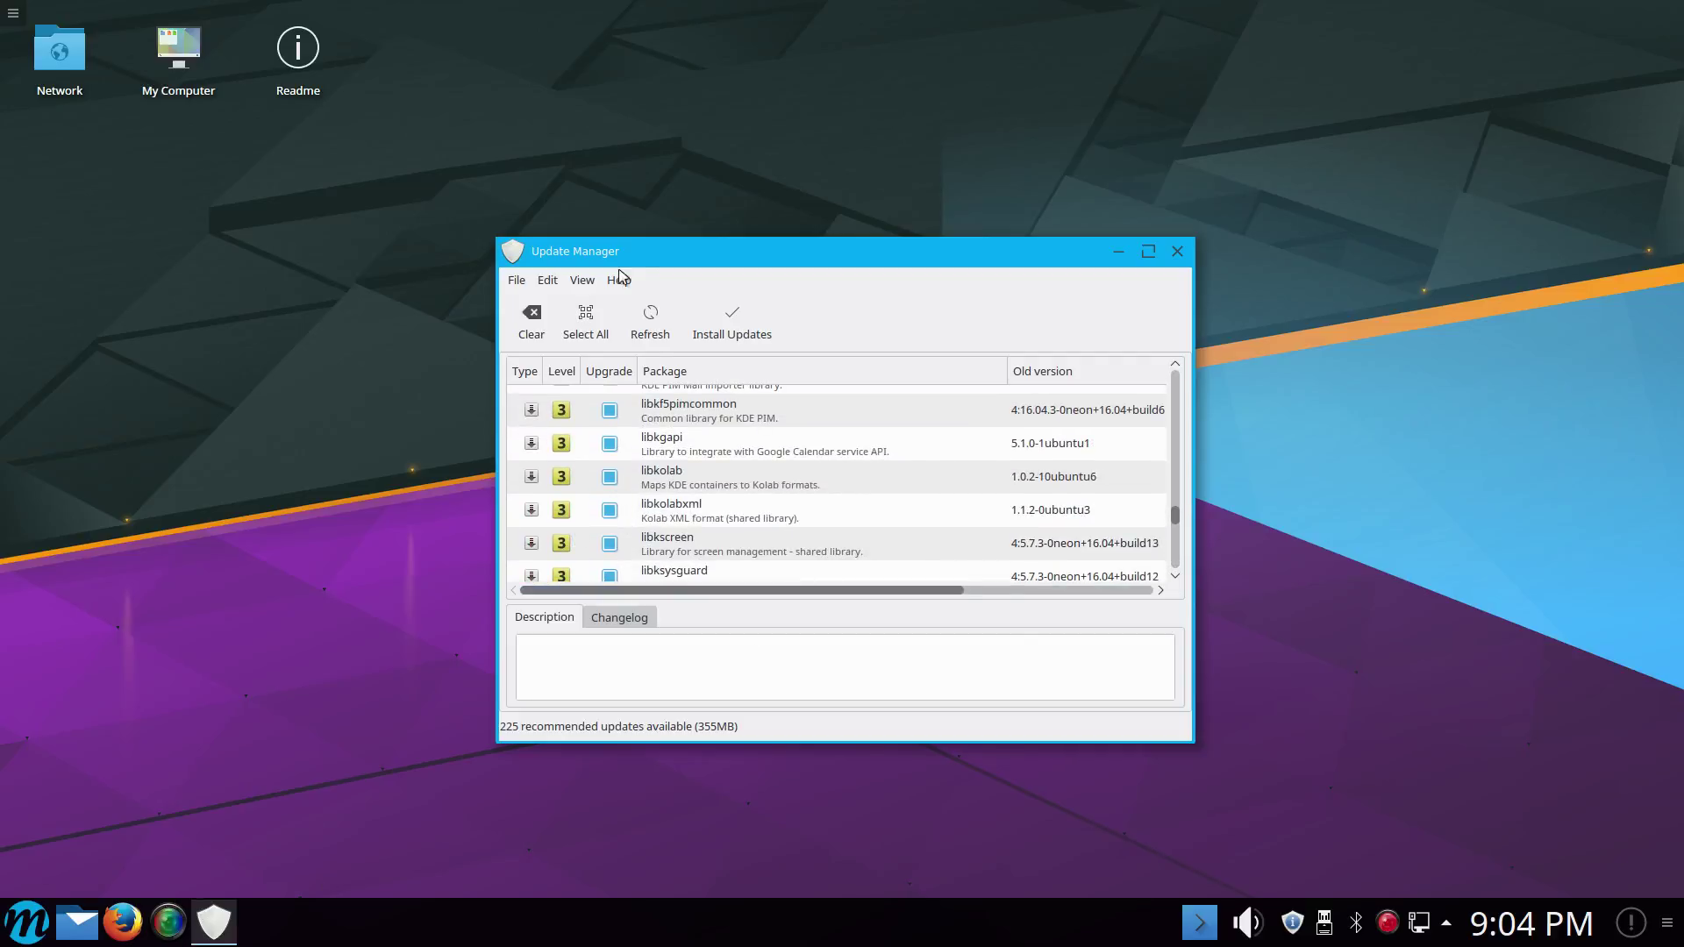
drag(489, 237, 402, 146)
drag(955, 166, 957, 182)
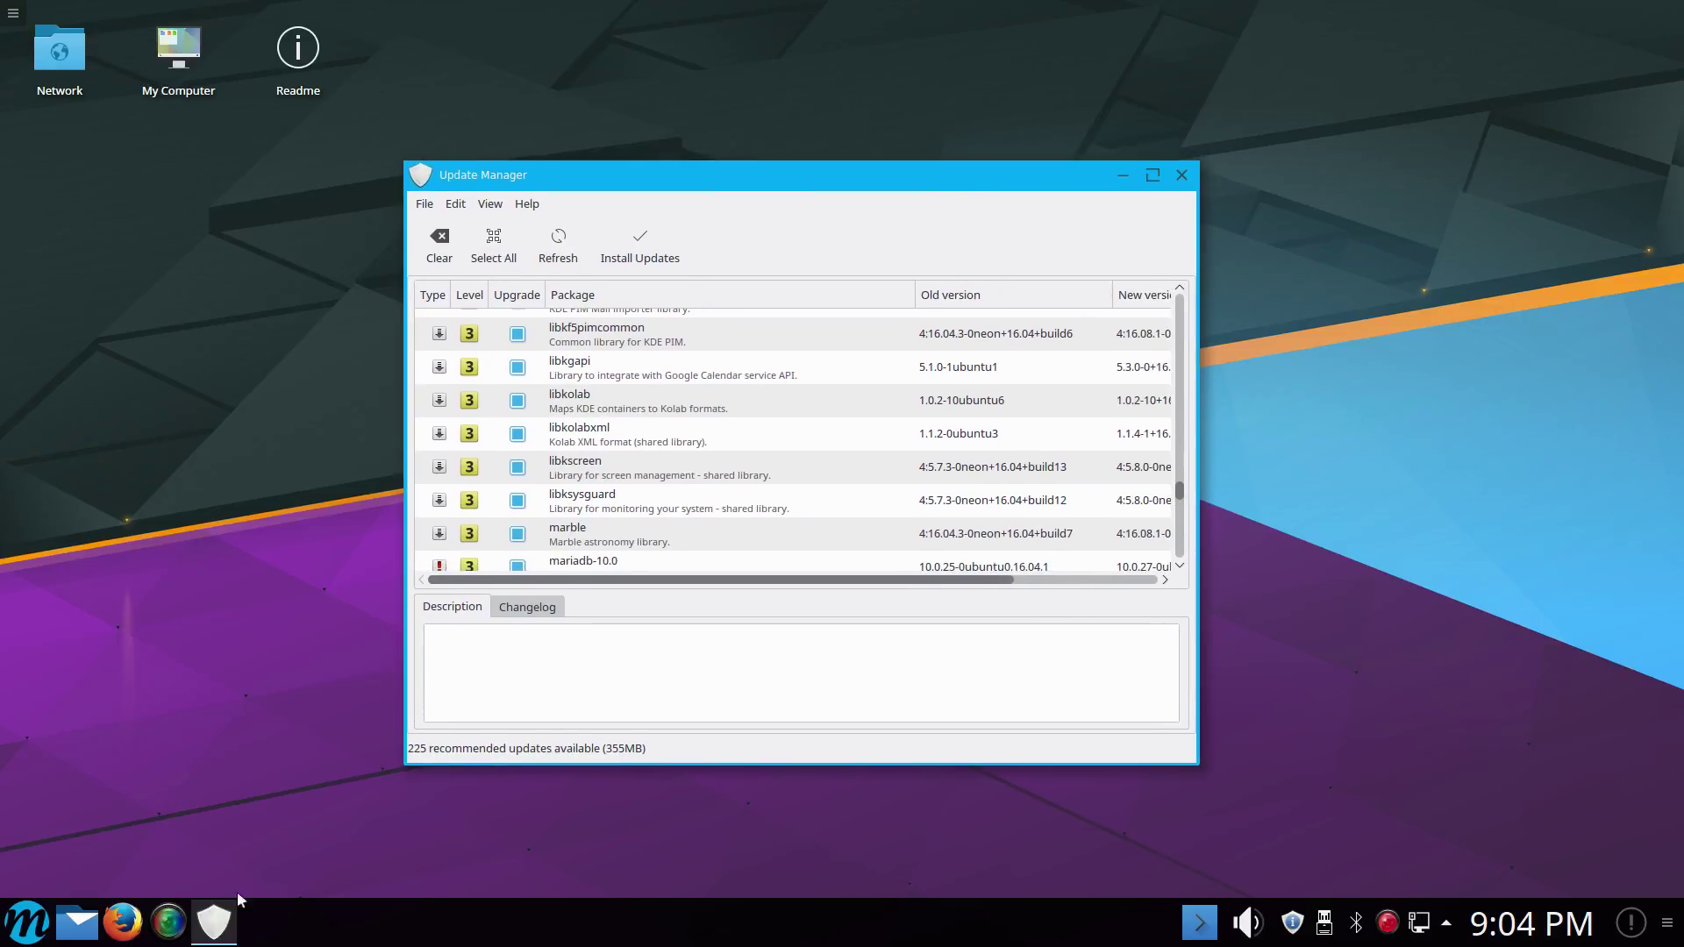
Launch System Settings from the launcher and drag its corner to make the window narrower and taller
click(12, 925)
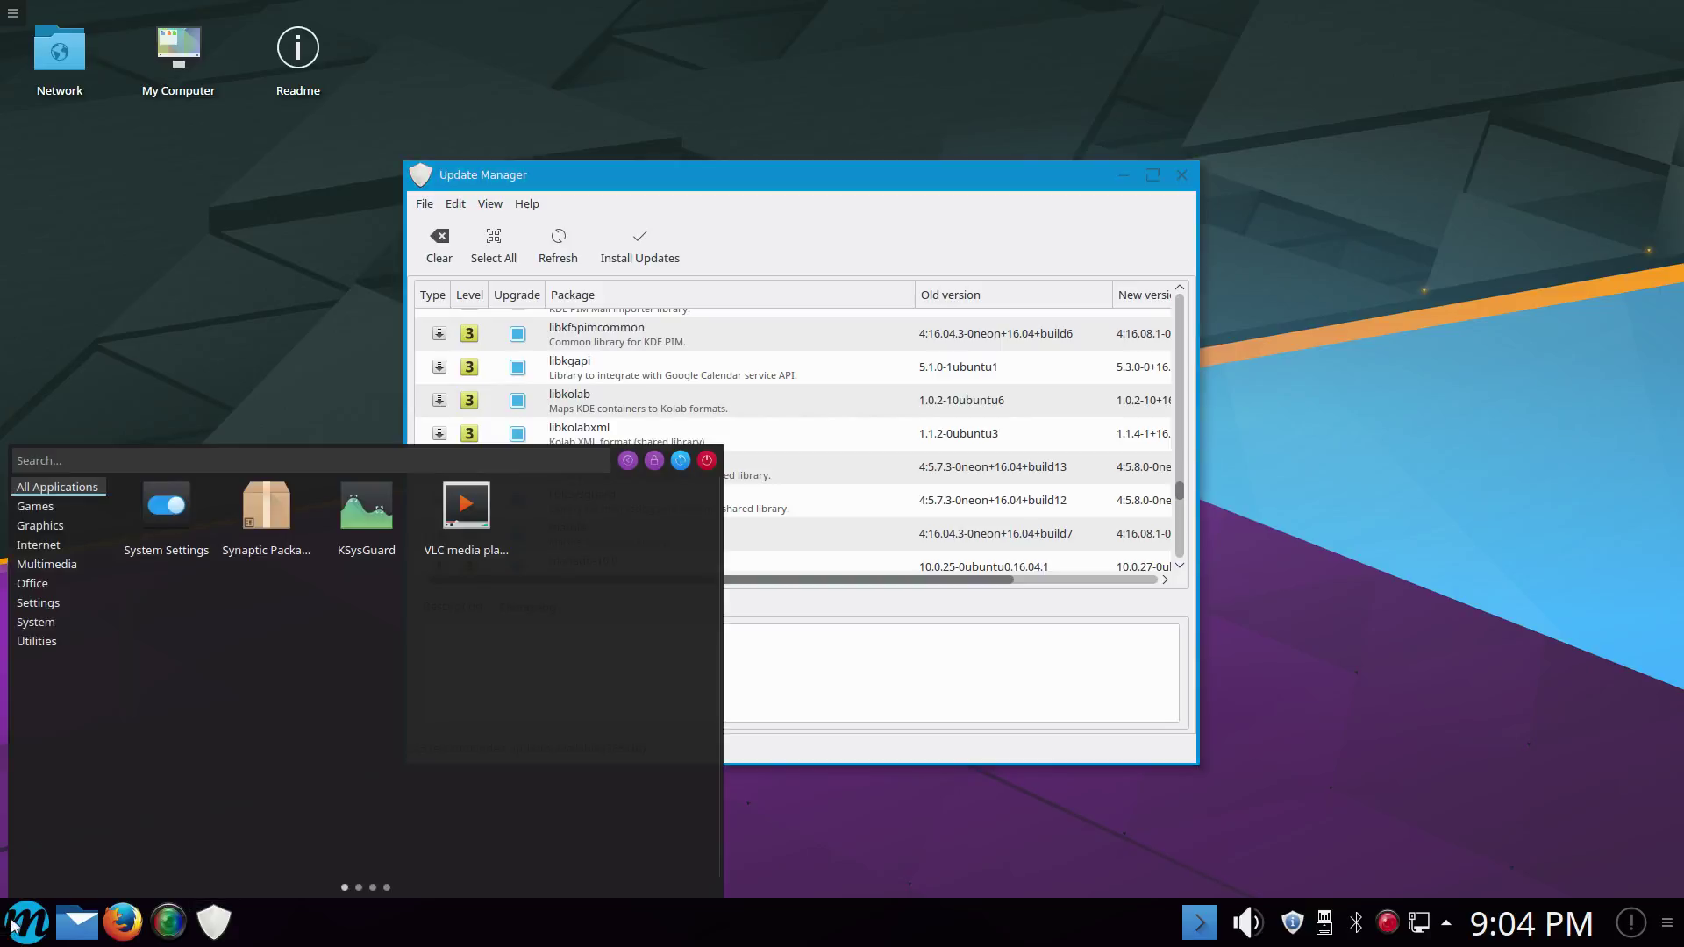
click(179, 536)
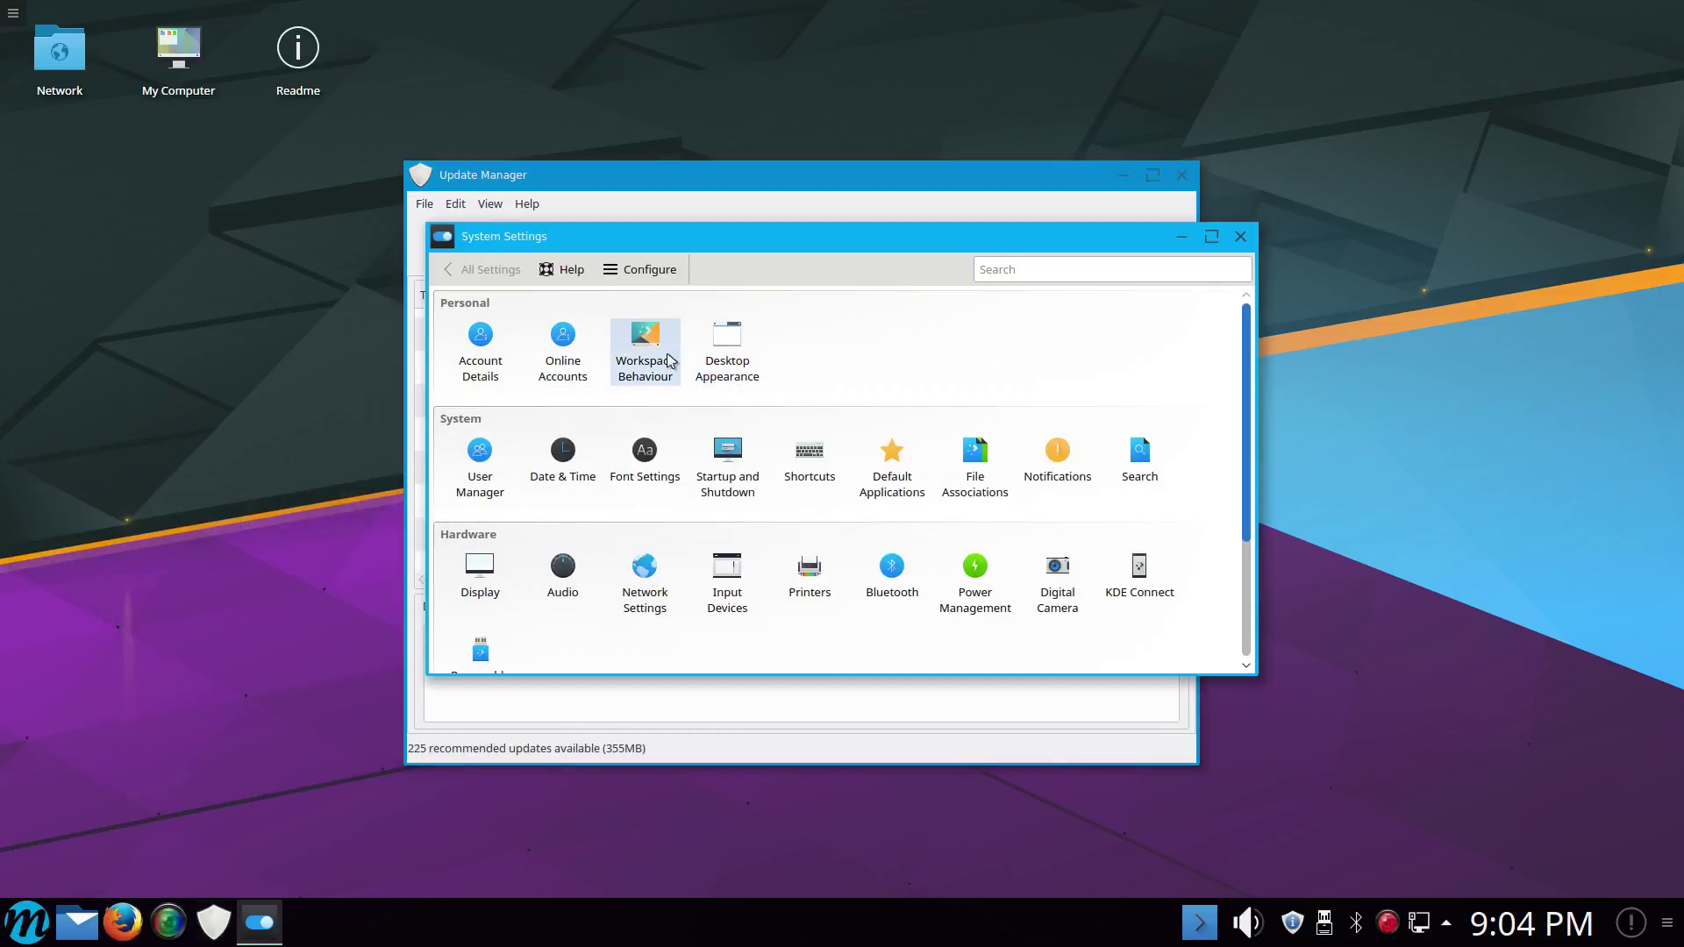
drag(1256, 673, 1184, 714)
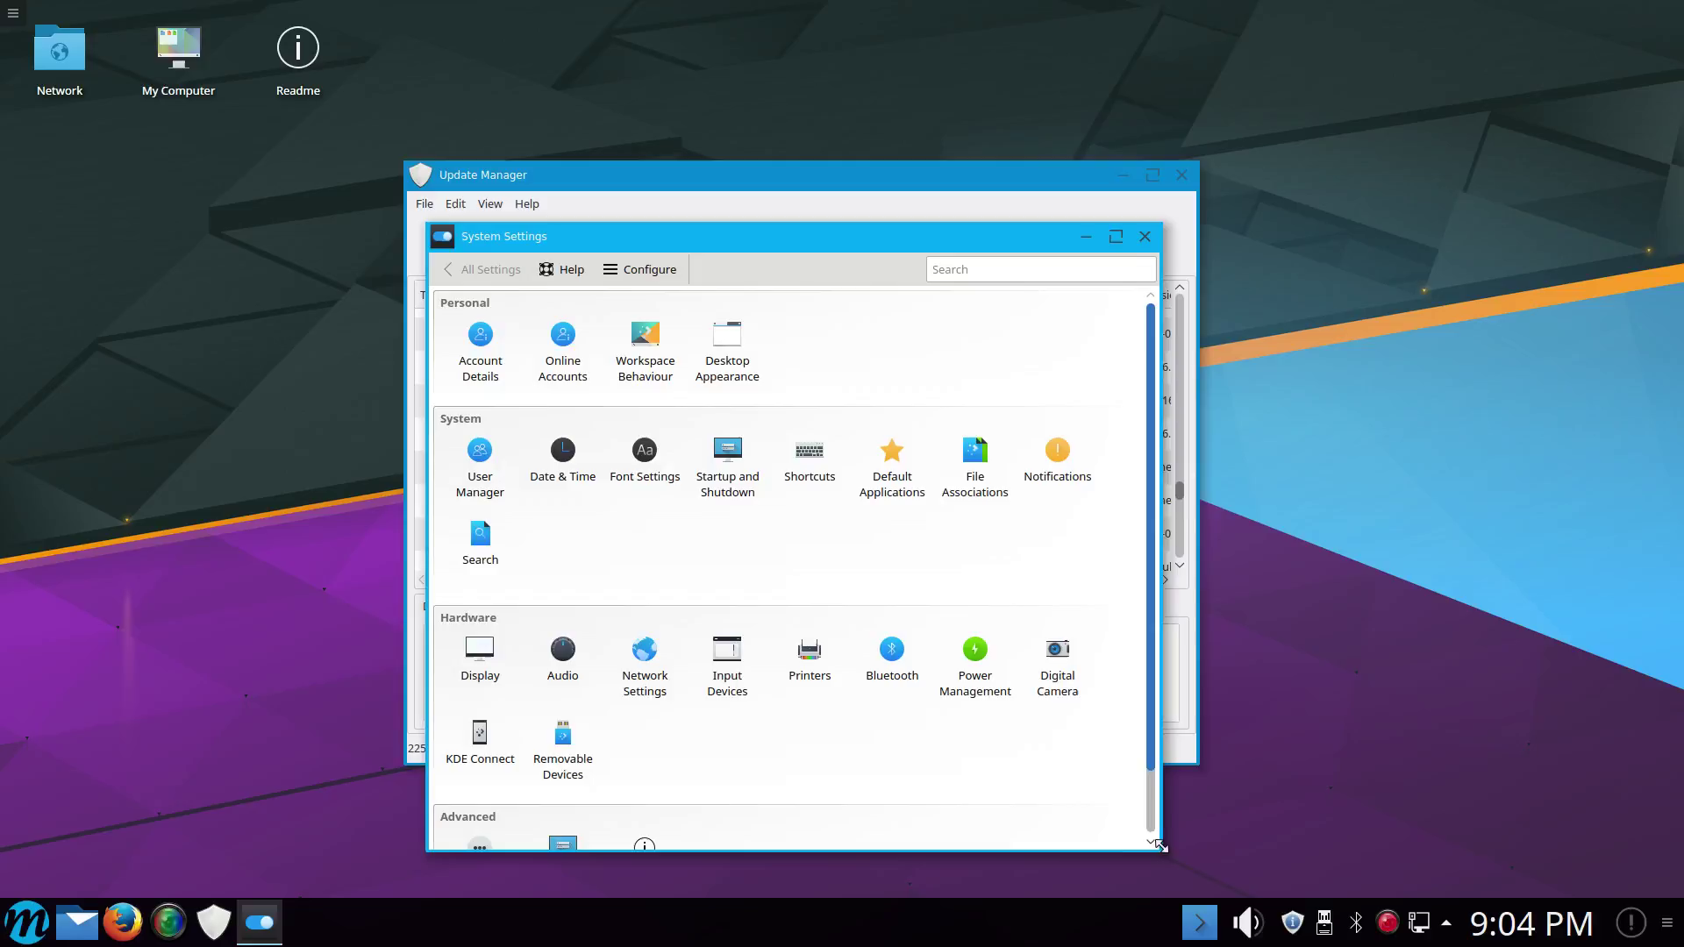
Scroll through the settings overview, then minimize System Settings to reveal Update Manager
scroll(956, 709, down, 2)
scroll(935, 706, up, 2)
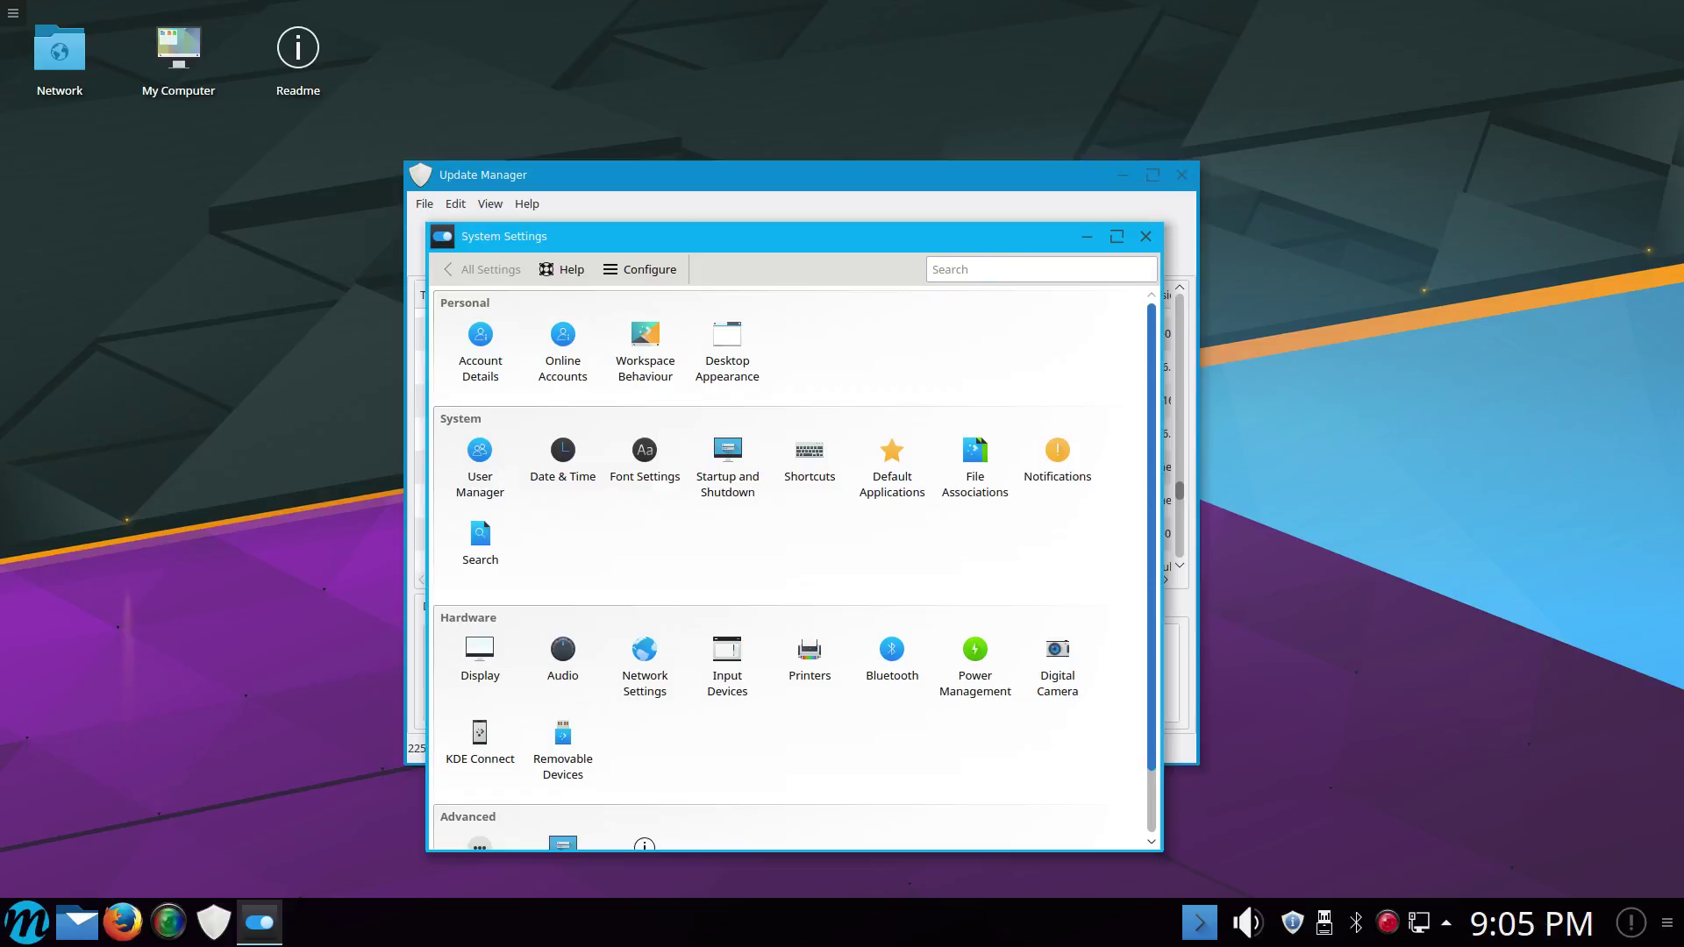
click(70, 630)
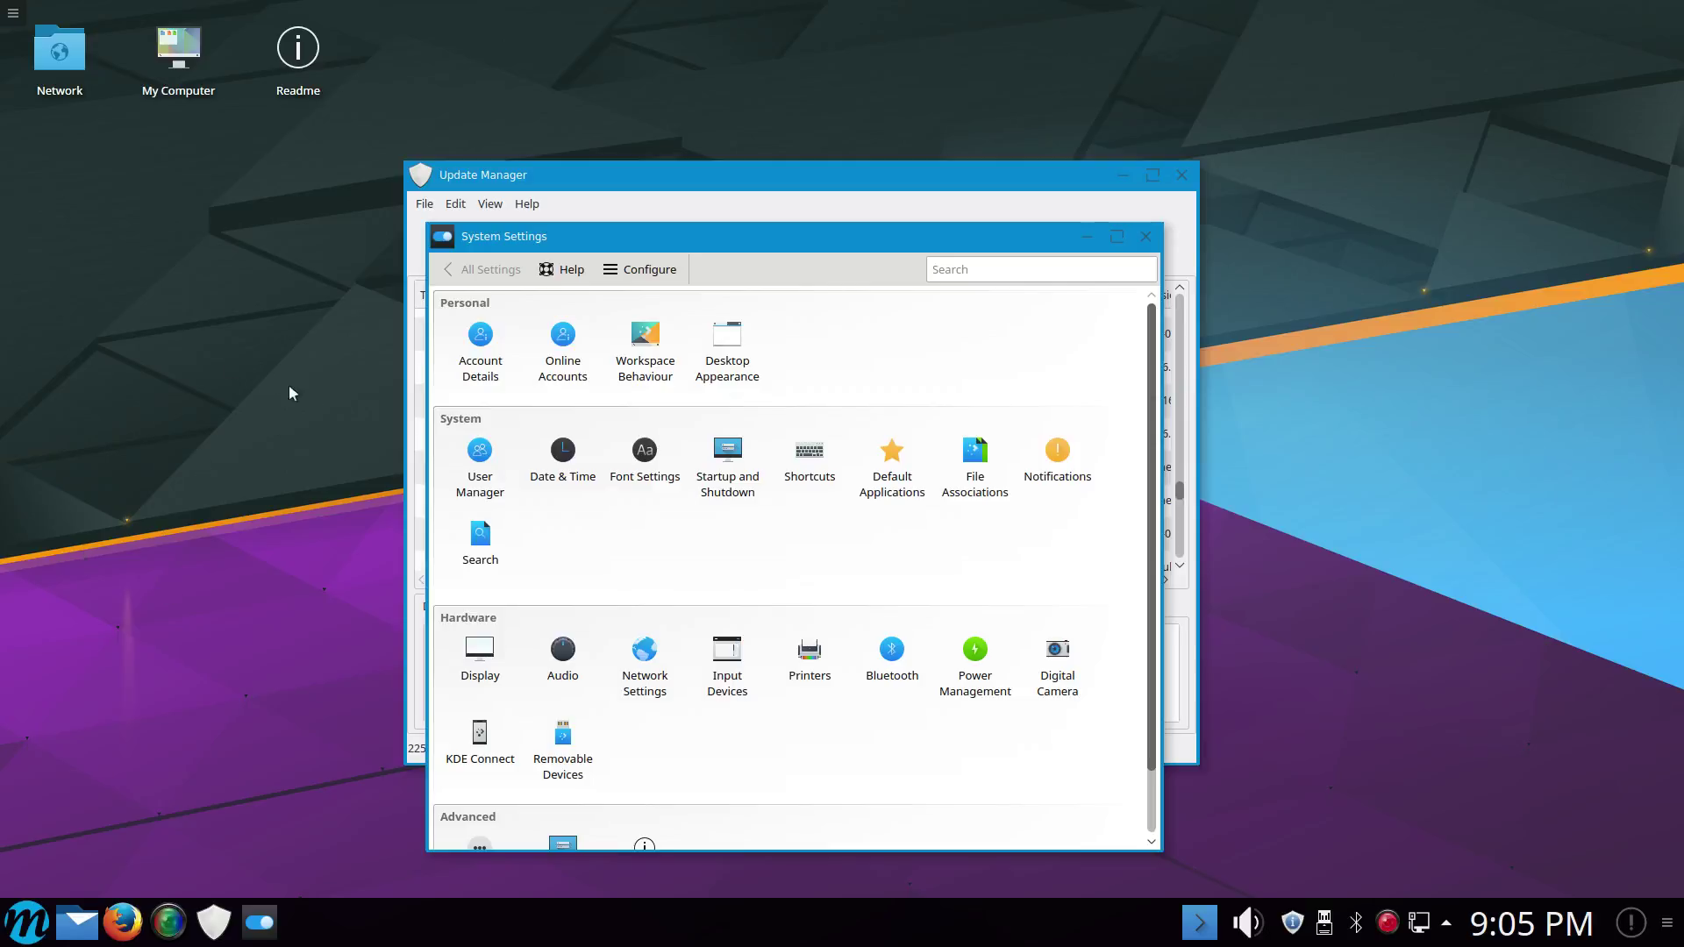
click(1090, 240)
click(1122, 178)
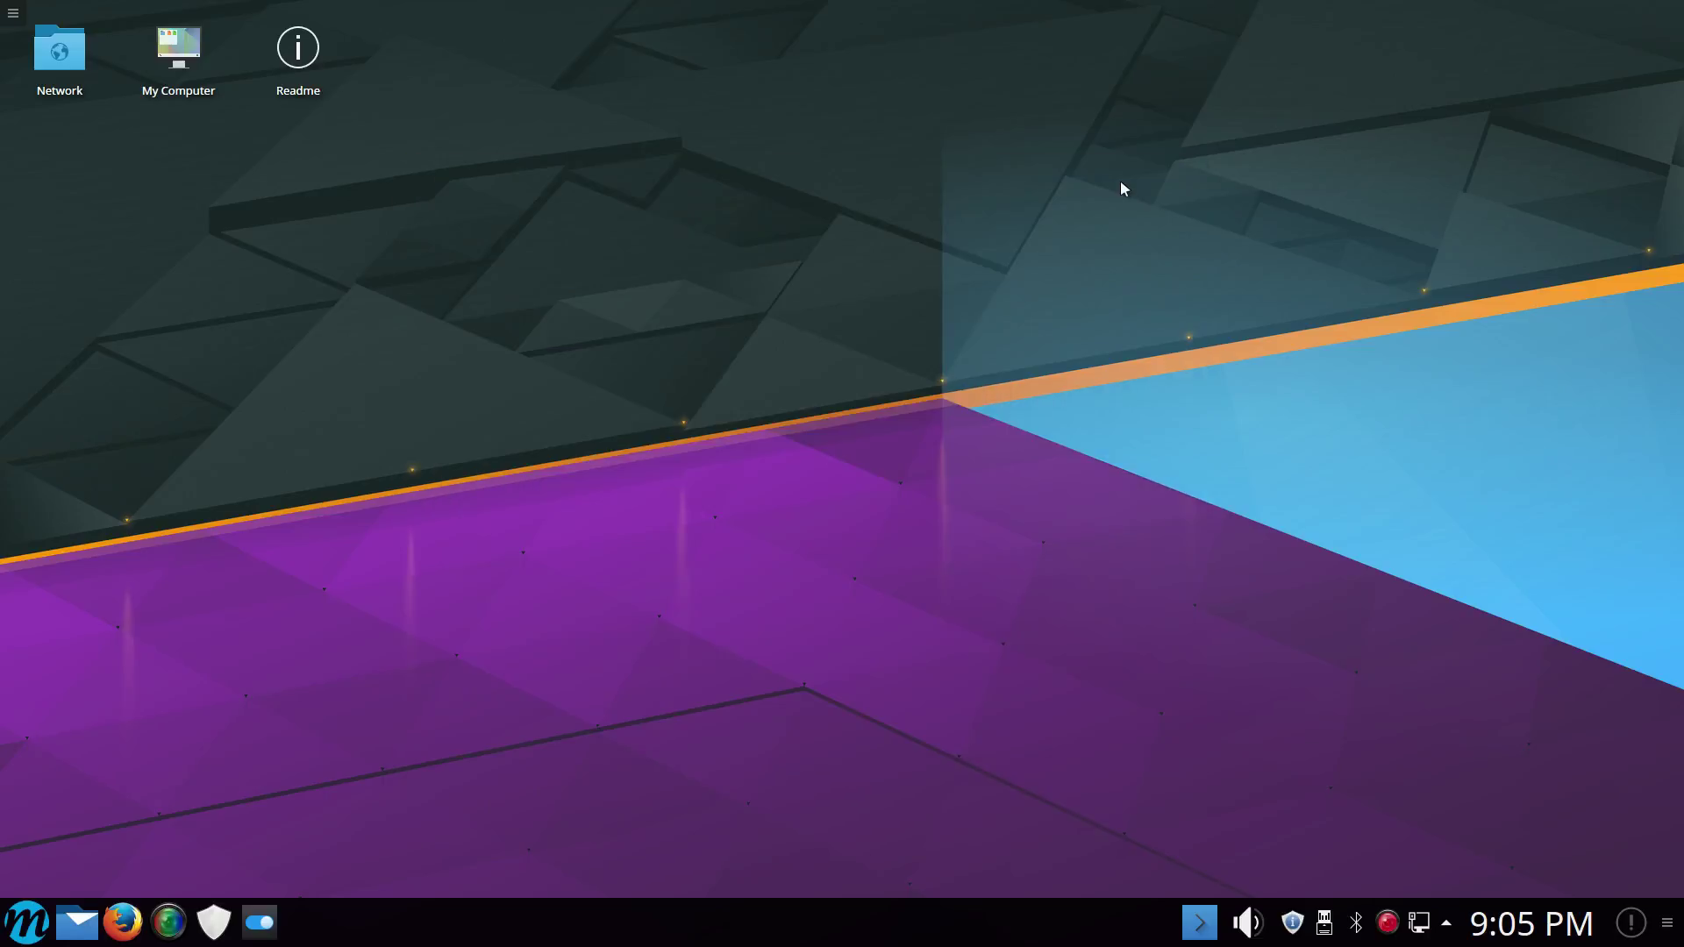